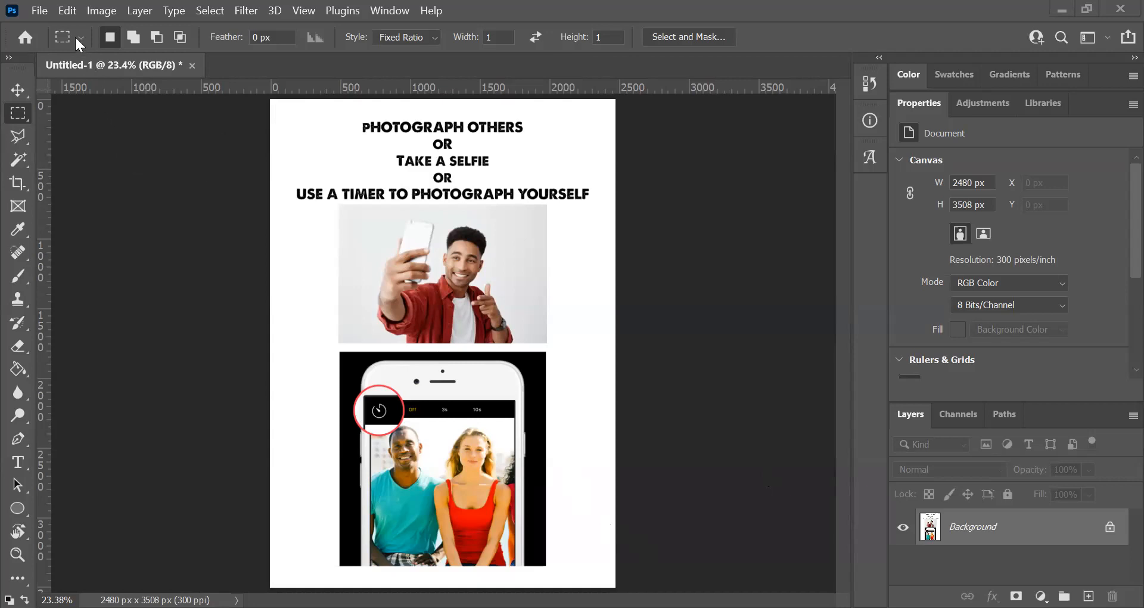
Step: Set up a new document with a width and height of 30 centimeters each
left_click(41, 13)
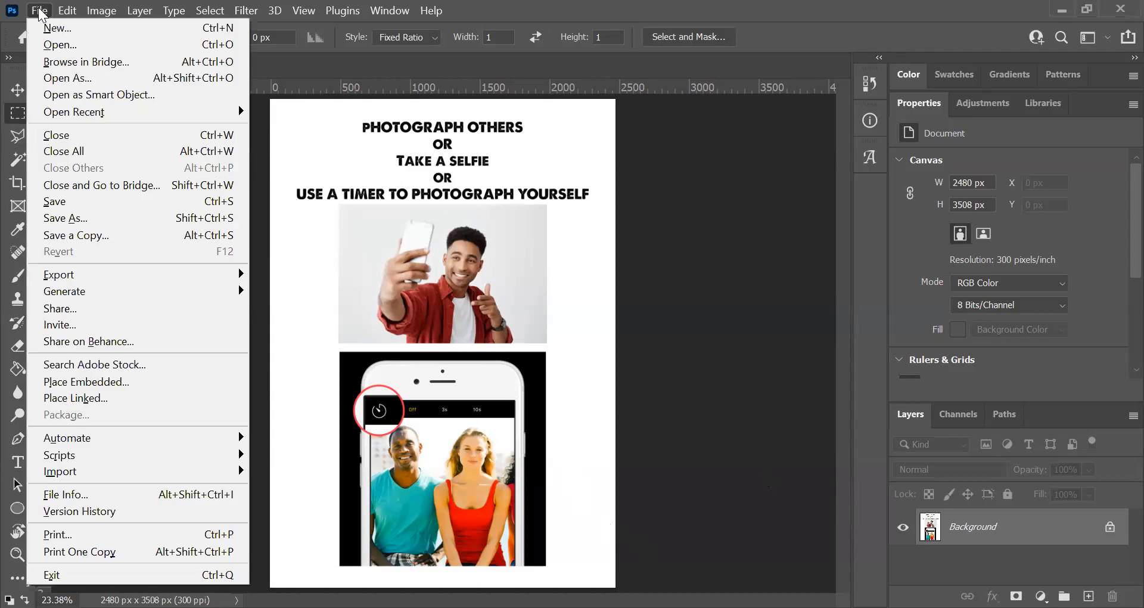
left_click(42, 27)
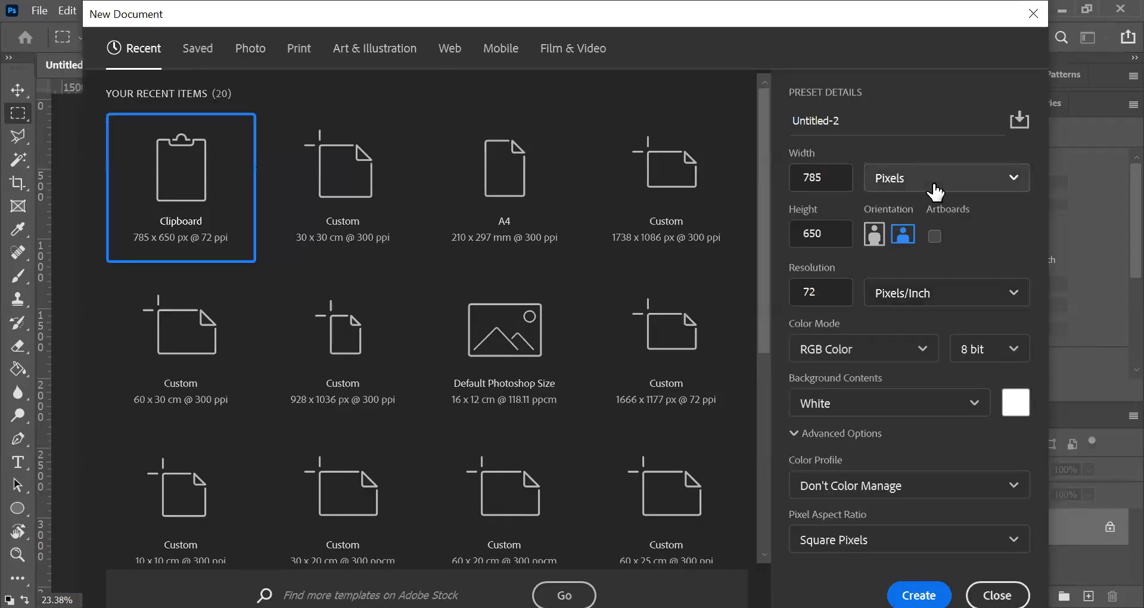
left_click(935, 191)
left_click(843, 273)
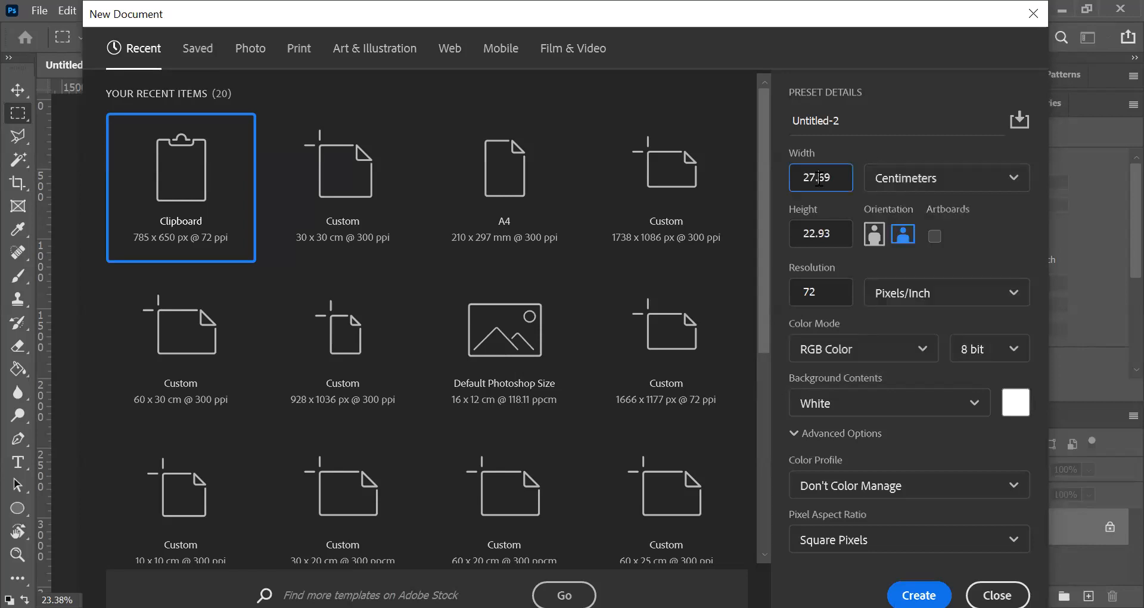
double_click(819, 179)
type("30")
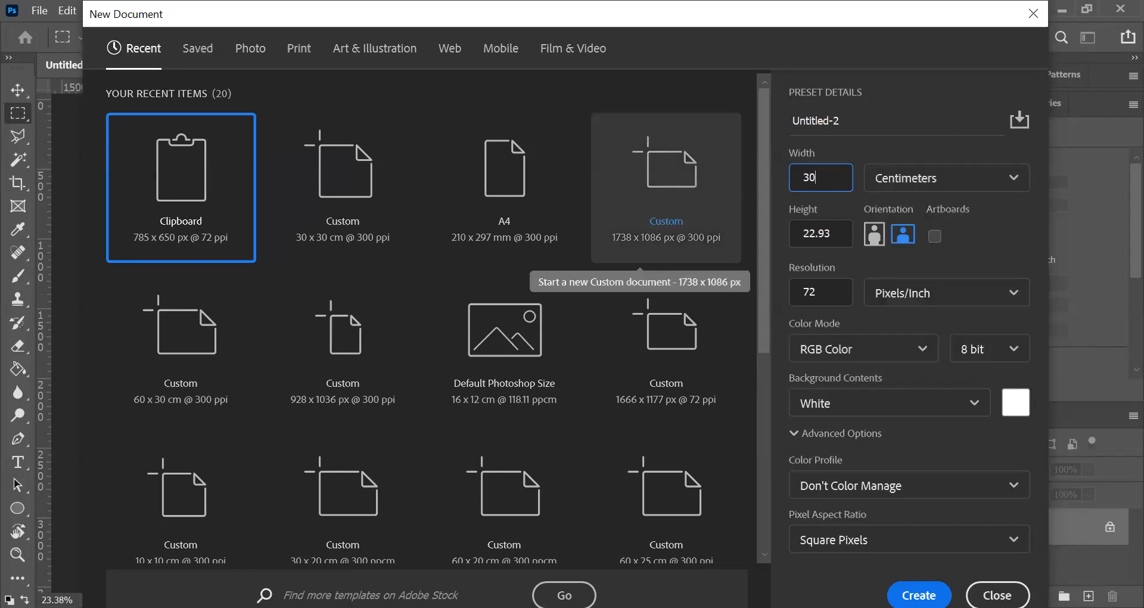
double_click(838, 237)
type("30")
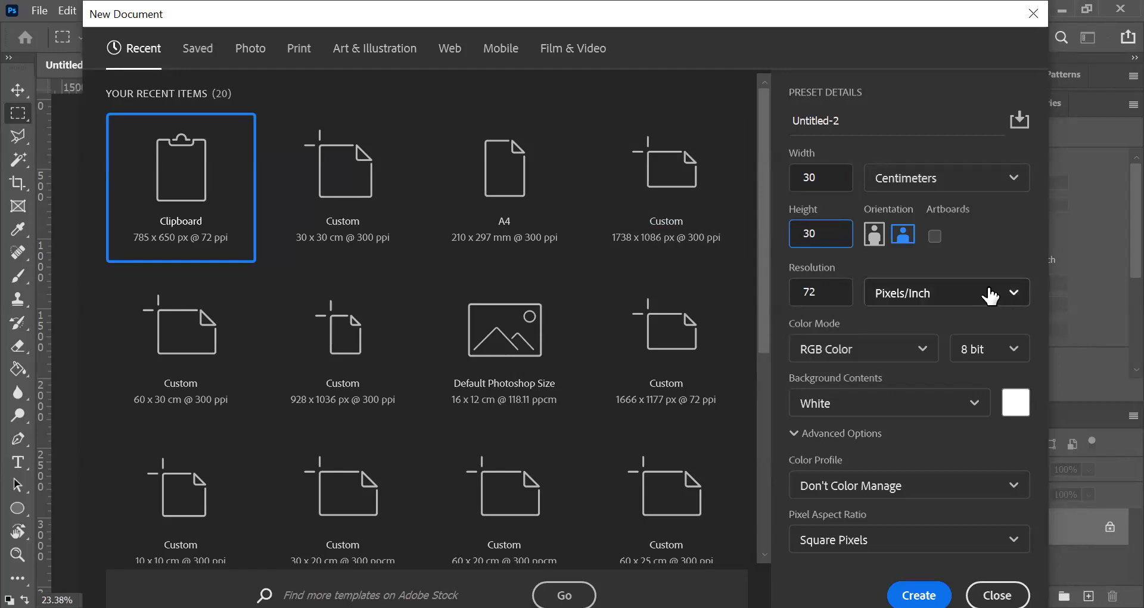
Step: Set the resolution to 300 pixels/inch and the background contents to black, and create the document
left_click(949, 293)
left_click(950, 338)
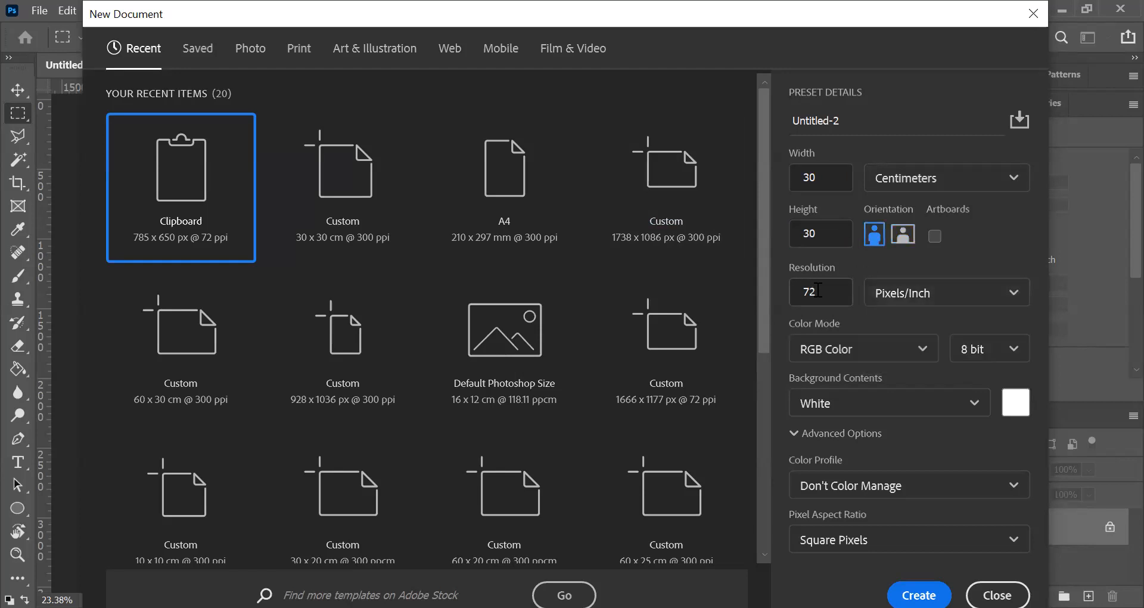
double_click(819, 292)
type("300")
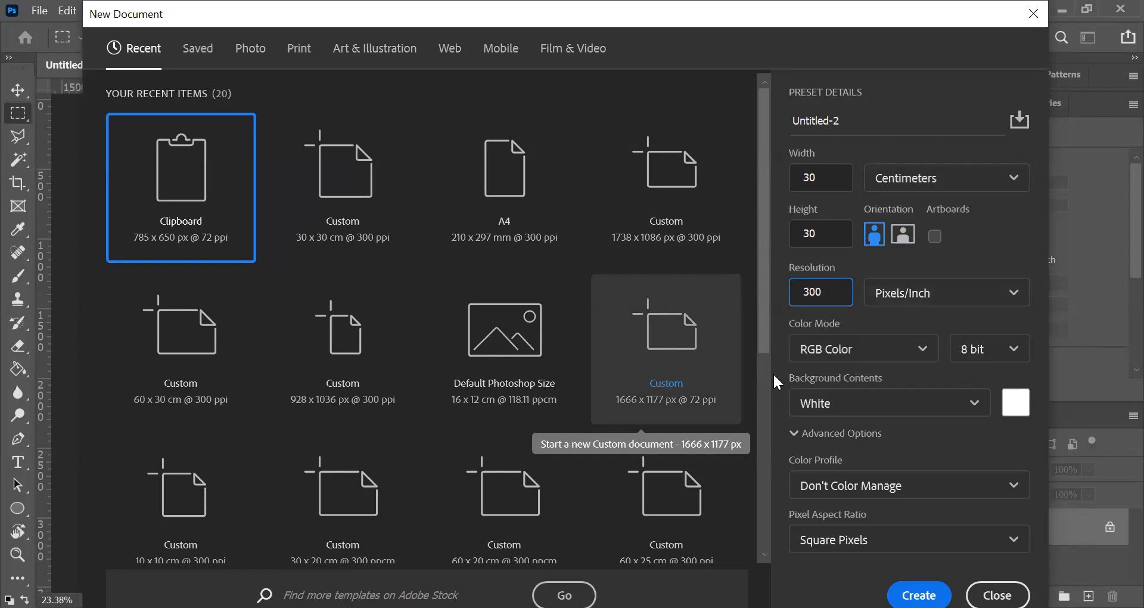
left_click(917, 411)
left_click(843, 466)
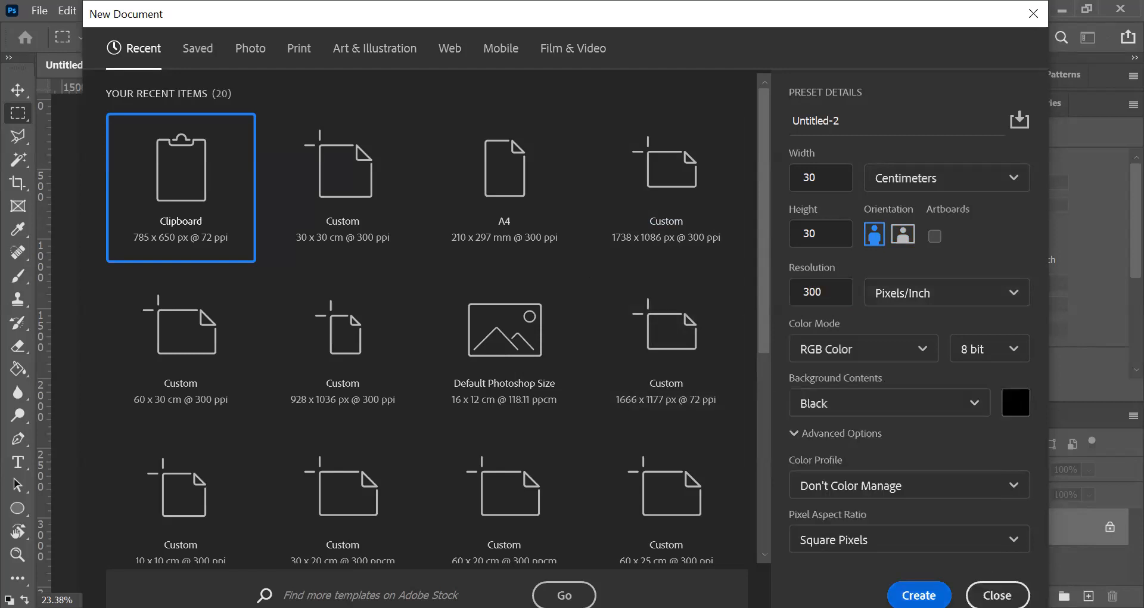
key("Return")
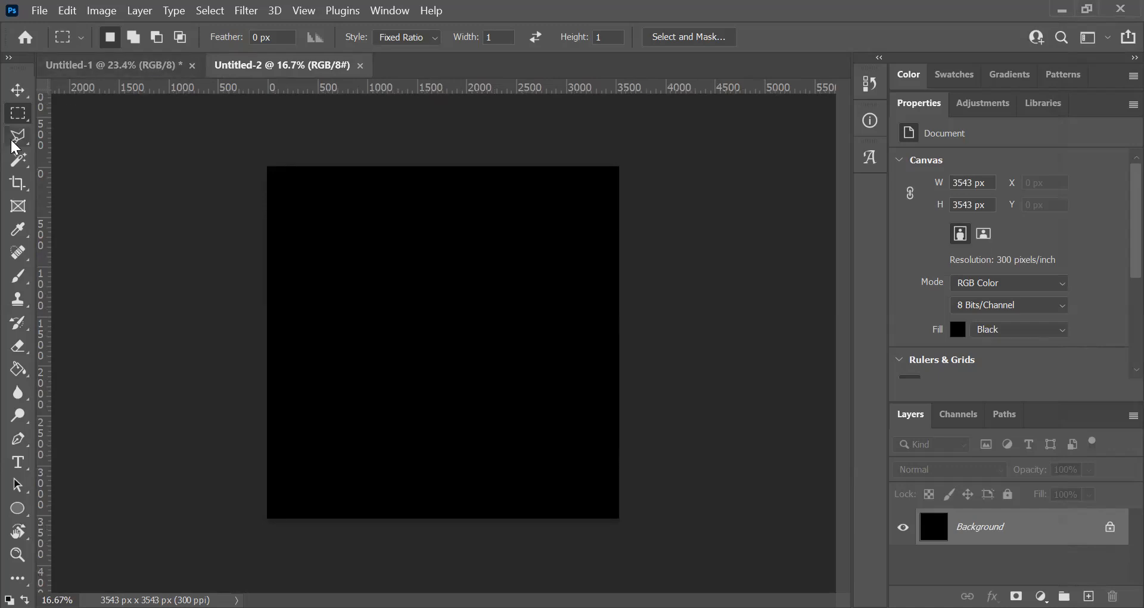
Step: Open the close-up photo 20210827_101737 from the 2021-08 folder and unlock its background layer
left_click(40, 10)
left_click(47, 42)
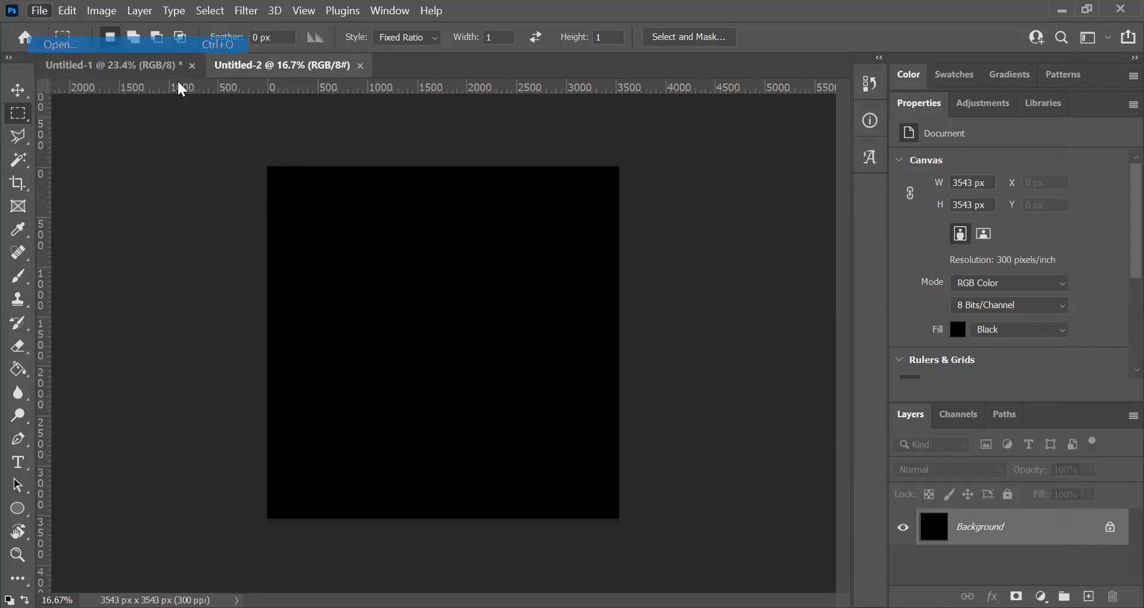
scroll(361, 395, "down", 1)
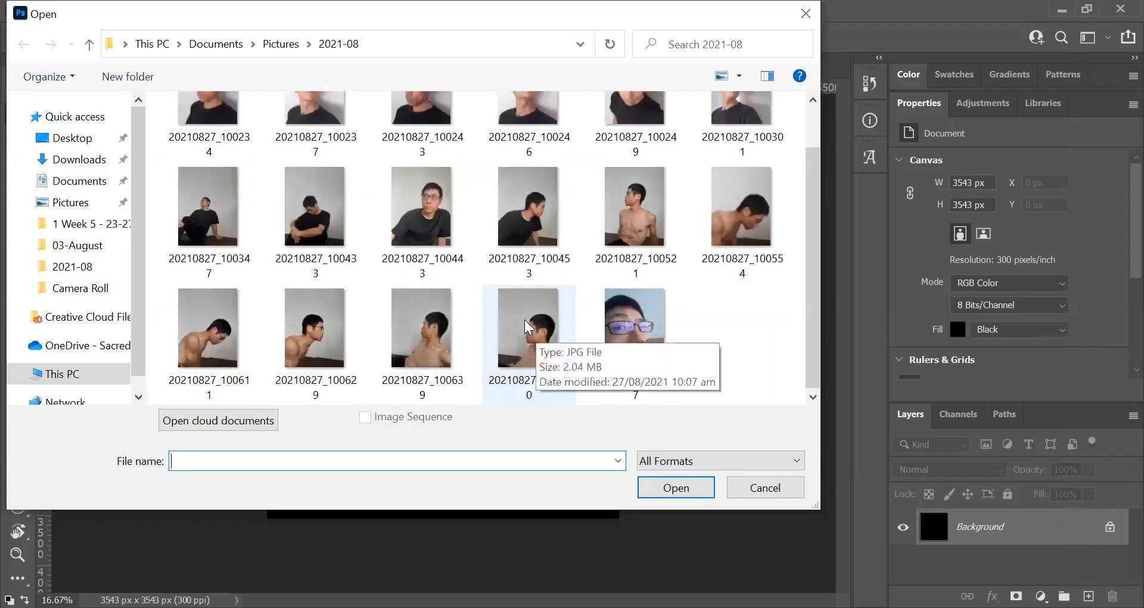
scroll(626, 339, "up", 1)
left_click(625, 340)
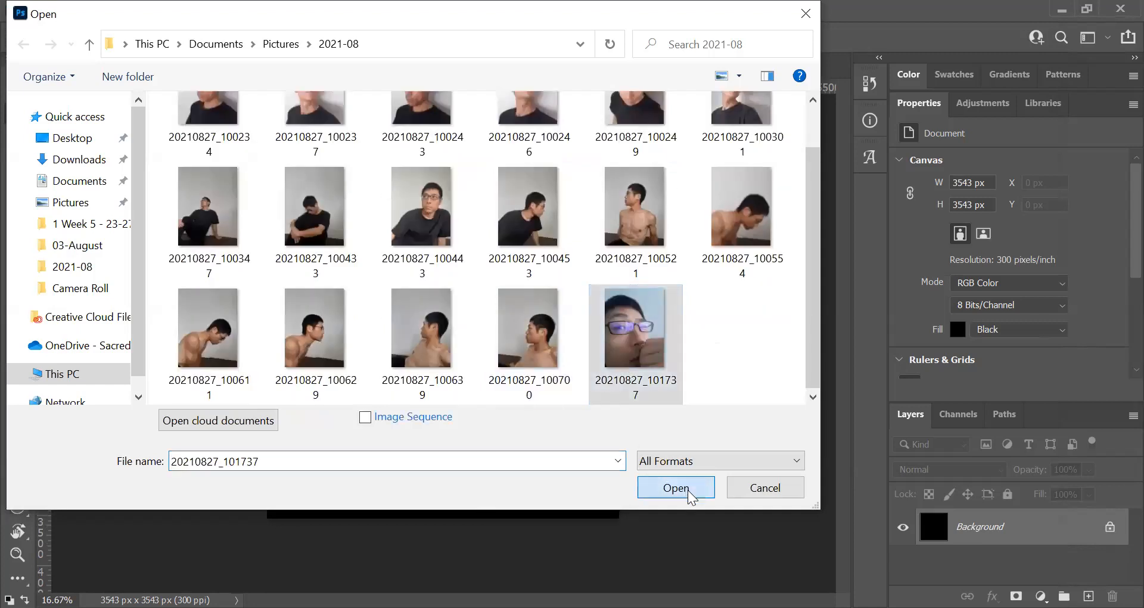
left_click(688, 489)
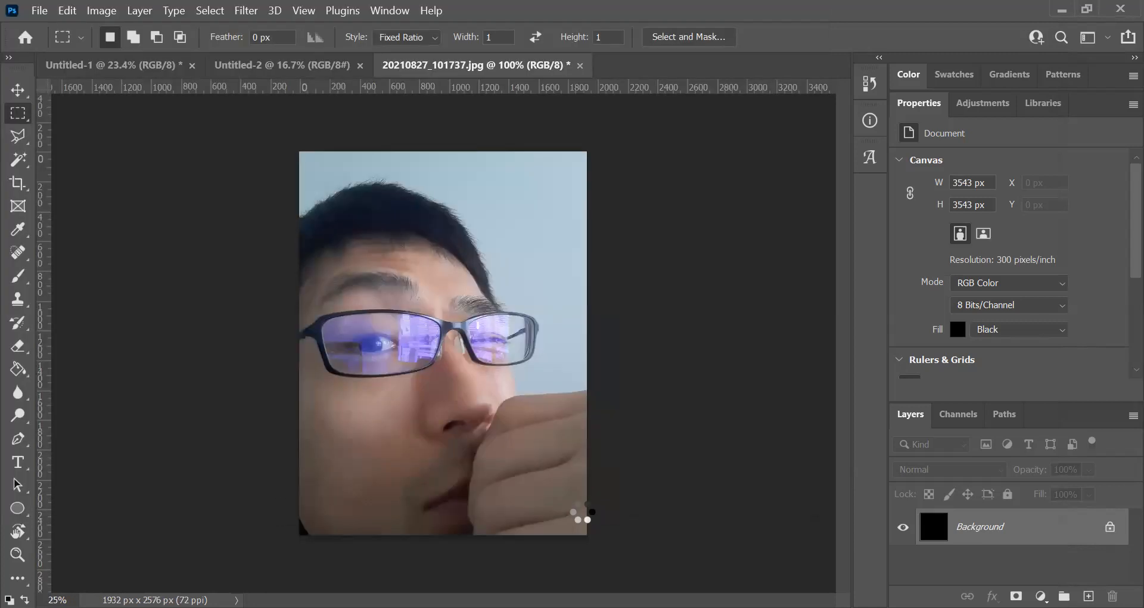
left_click(1109, 527)
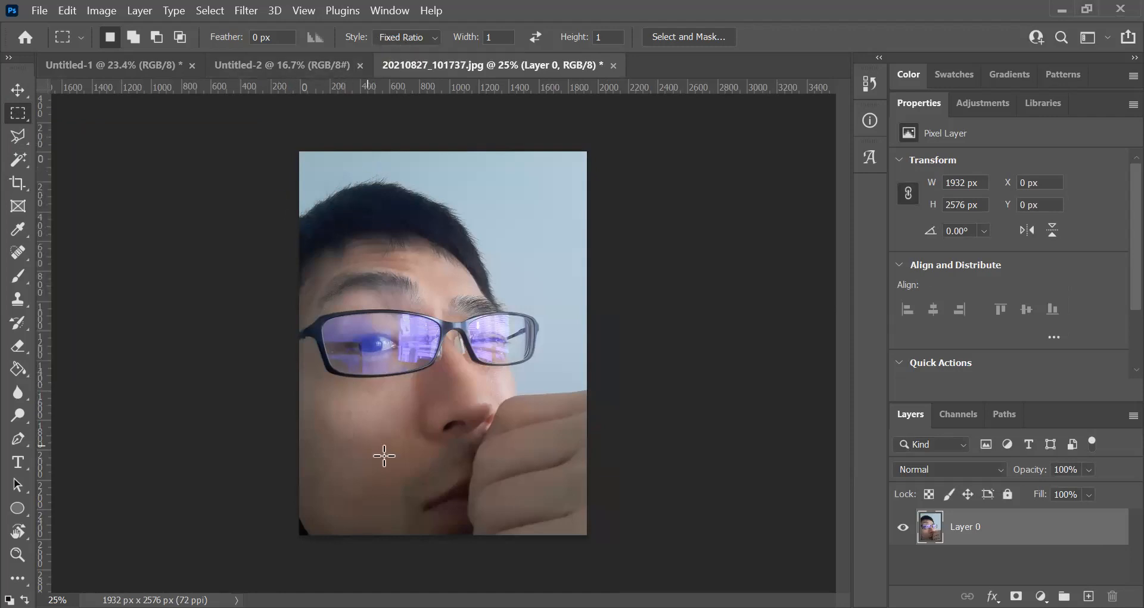
Step: Select a square area of about 1849 px over the face with the marquee at a fixed 1:1 ratio
left_click(407, 37)
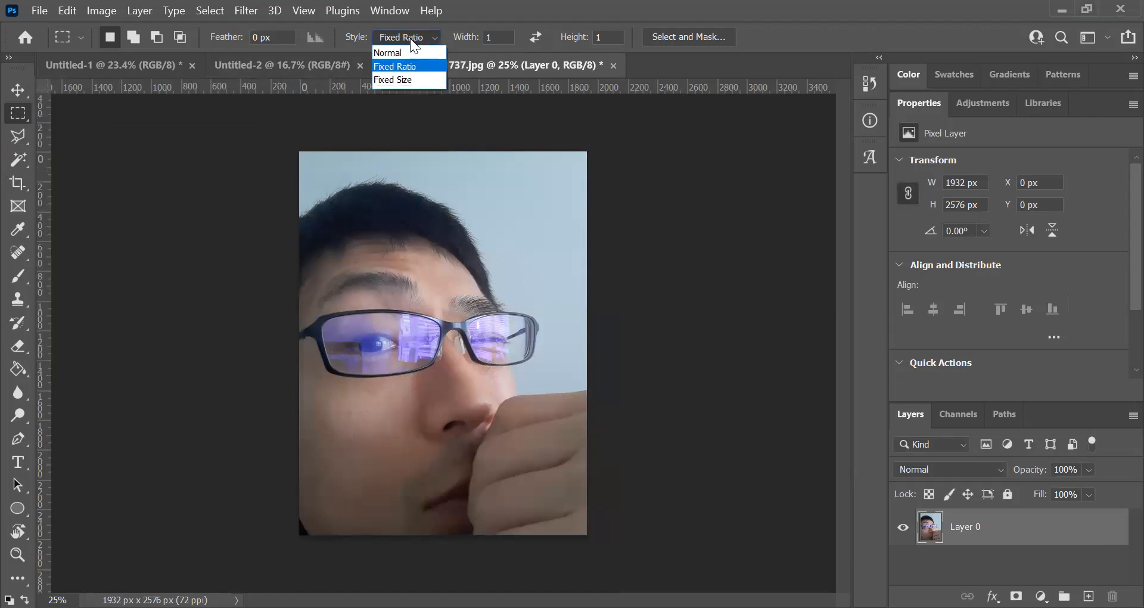
left_click(412, 34)
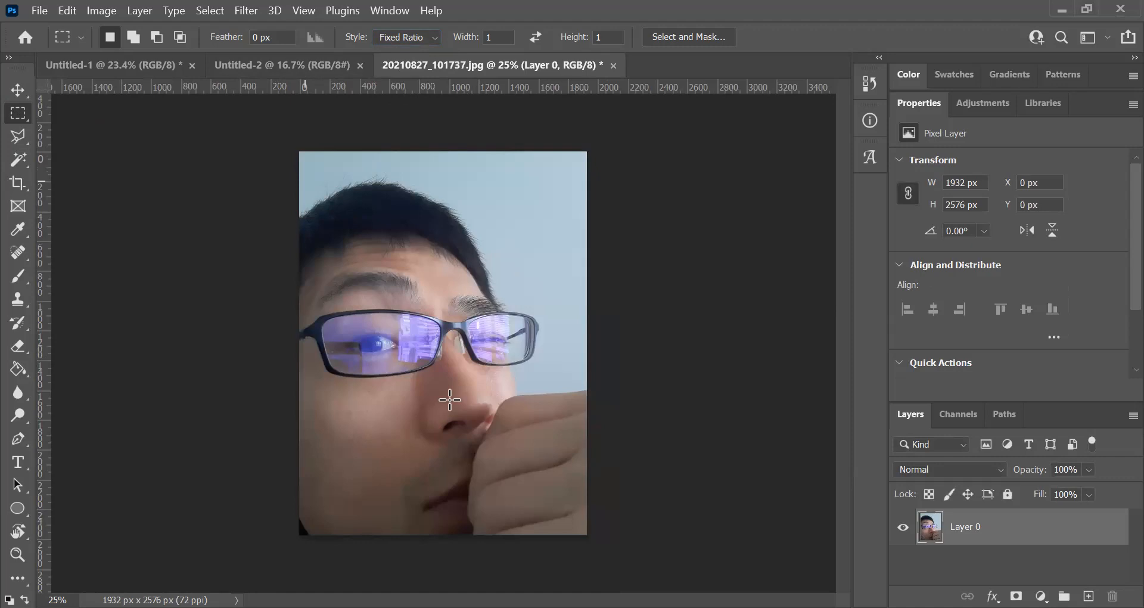
left_click_drag(583, 516, 580, 514)
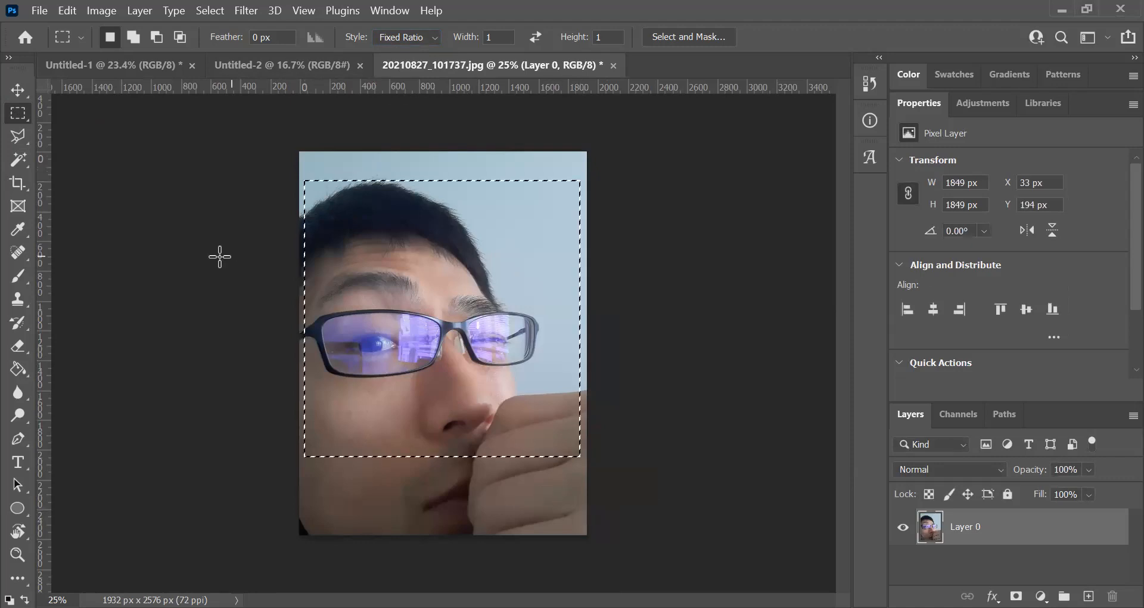
Step: Crop the photo to the square selection and deselect it
left_click(69, 11)
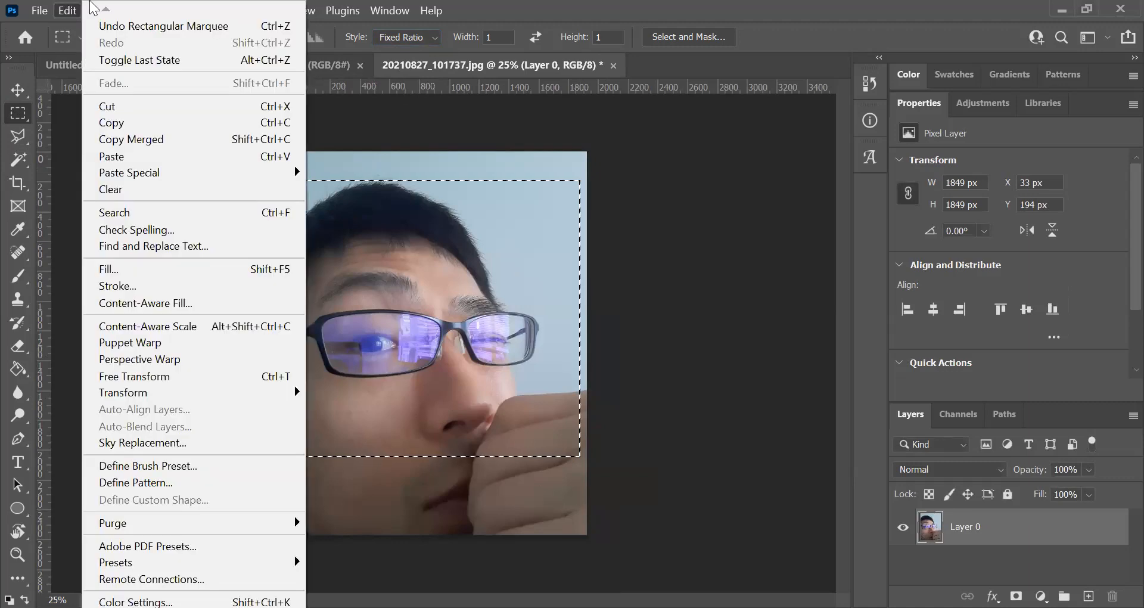
left_click(70, 13)
left_click(99, 12)
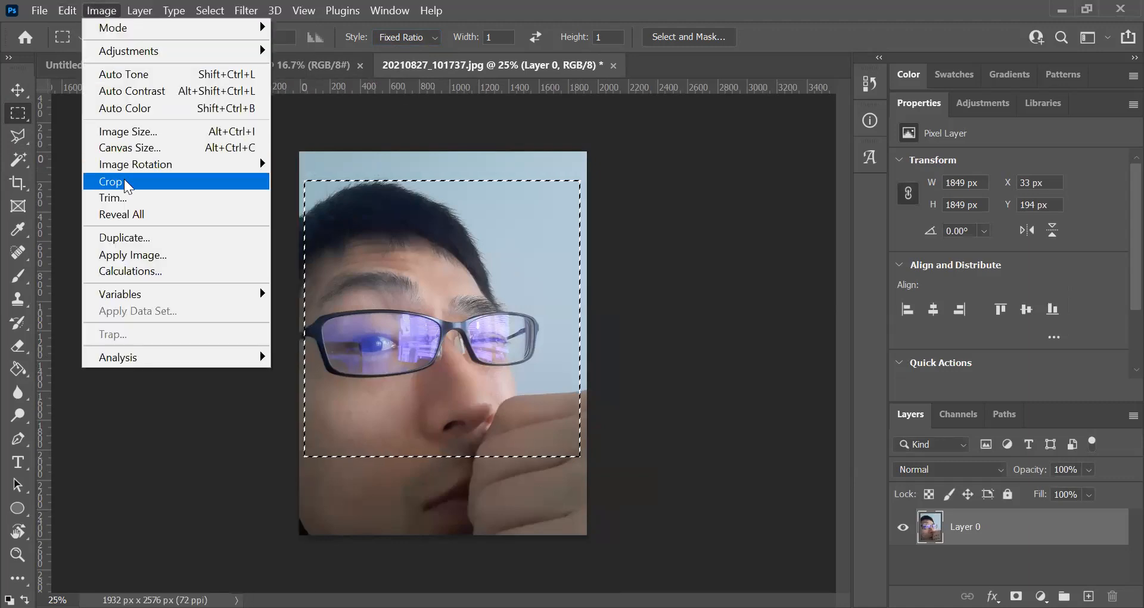
left_click(108, 179)
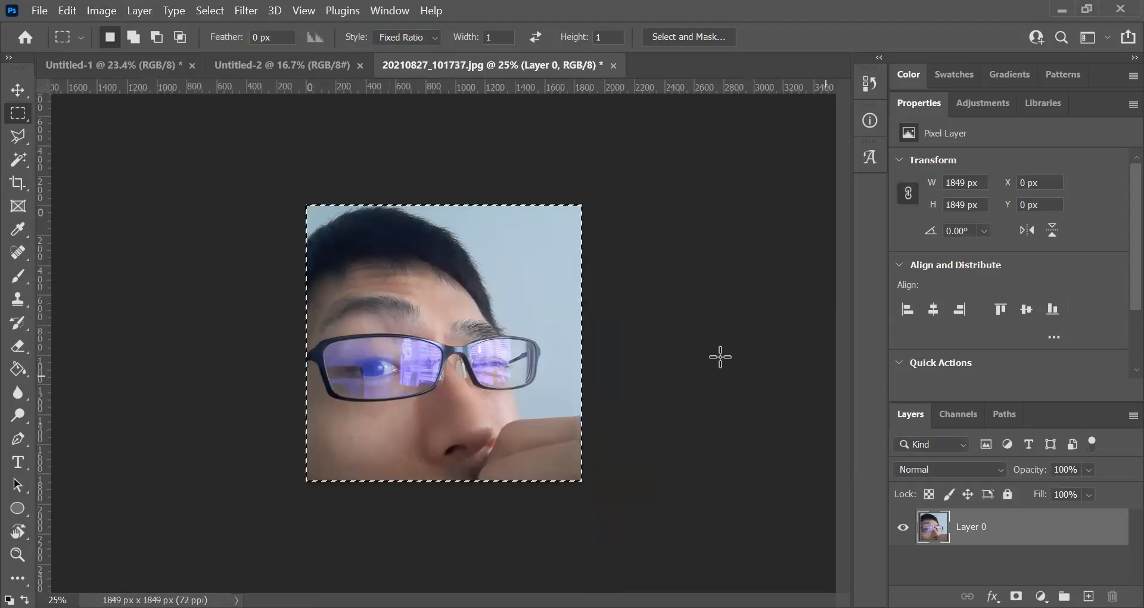
left_click(208, 12)
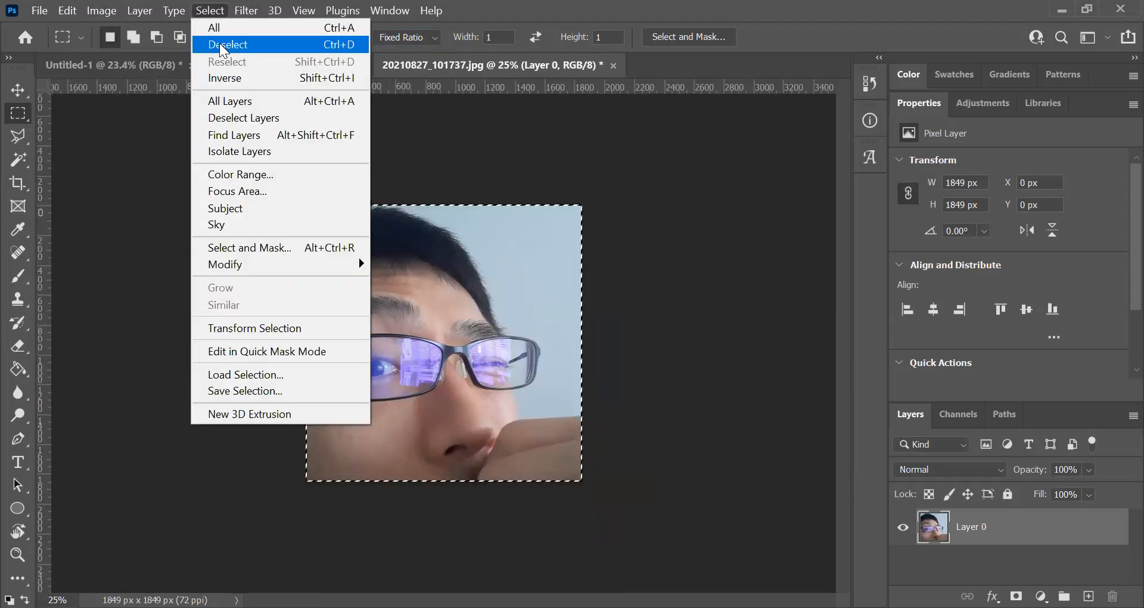
left_click(222, 46)
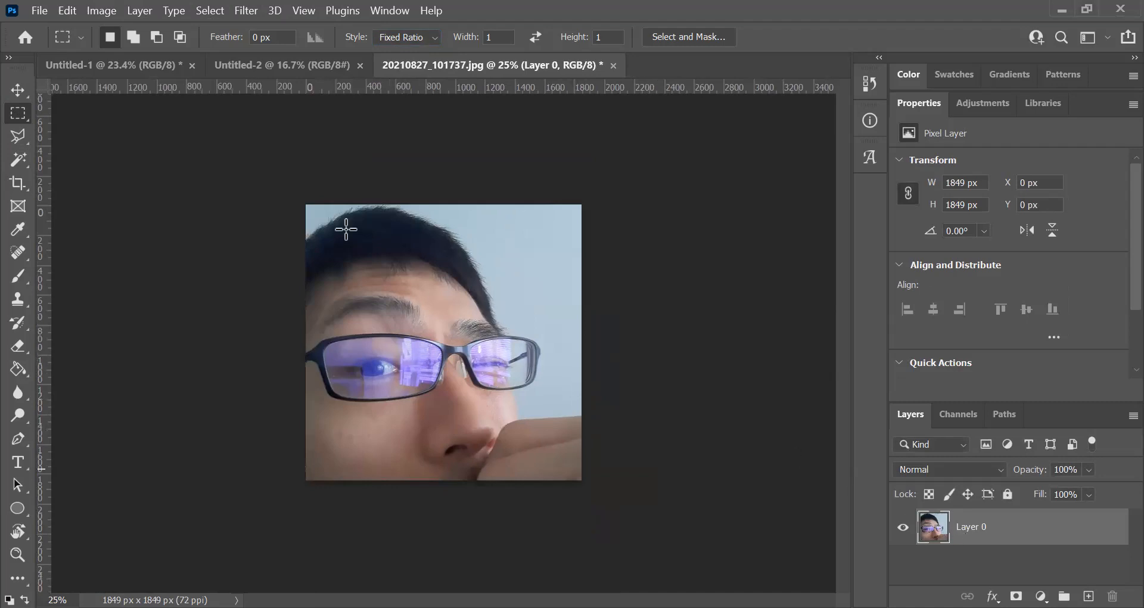
Step: Copy the cropped photo's layer onto the black canvas of Untitled-2
left_click_drag(938, 532, 311, 64)
left_click(313, 66)
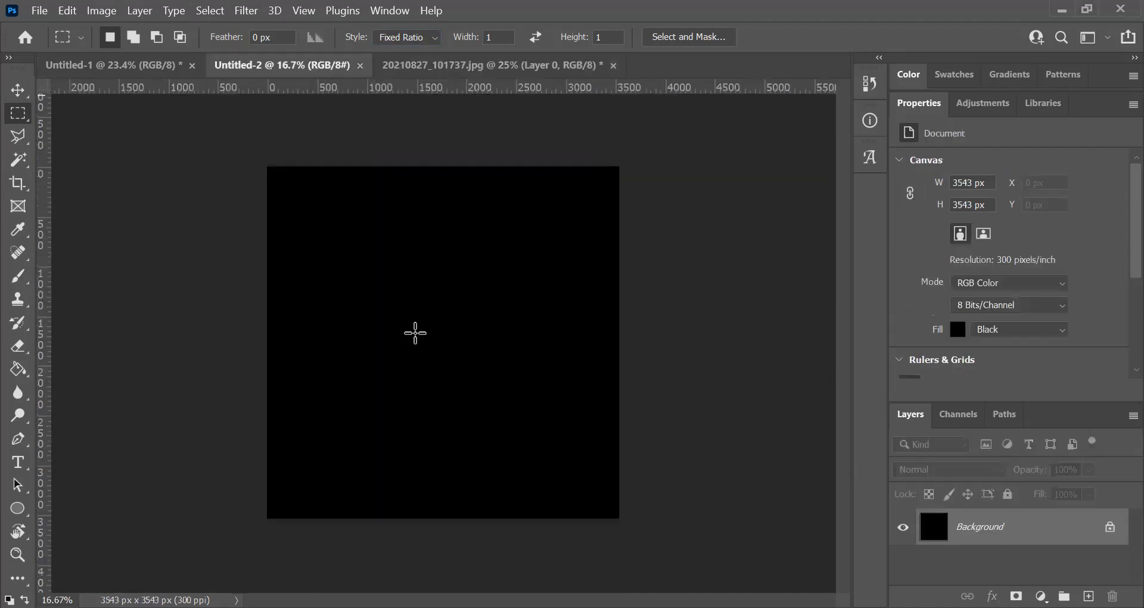
left_click(508, 70)
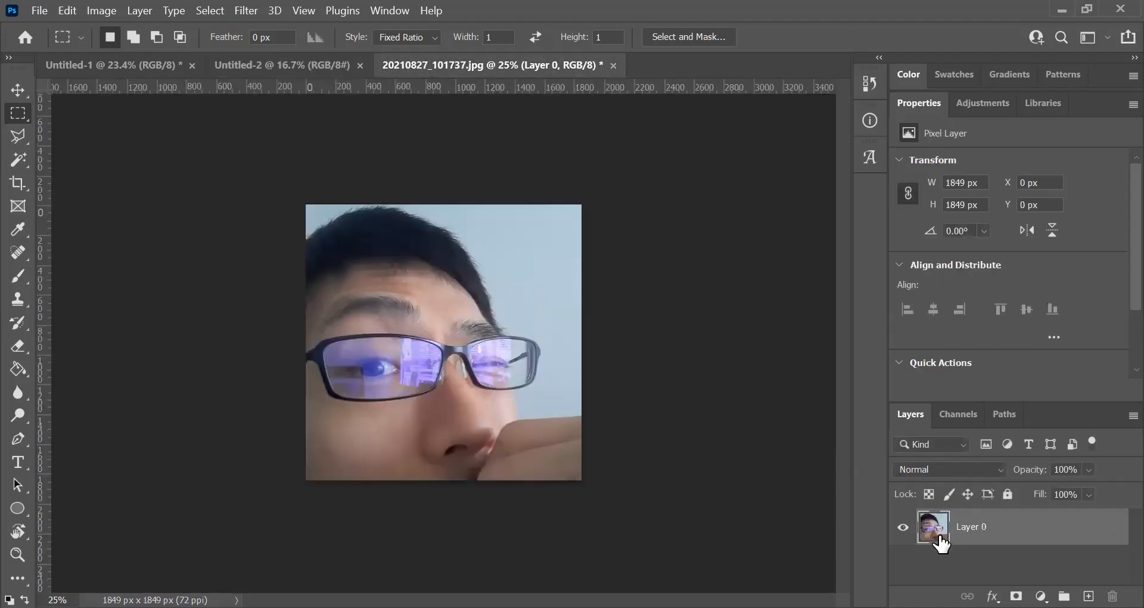
left_click_drag(939, 528, 423, 290)
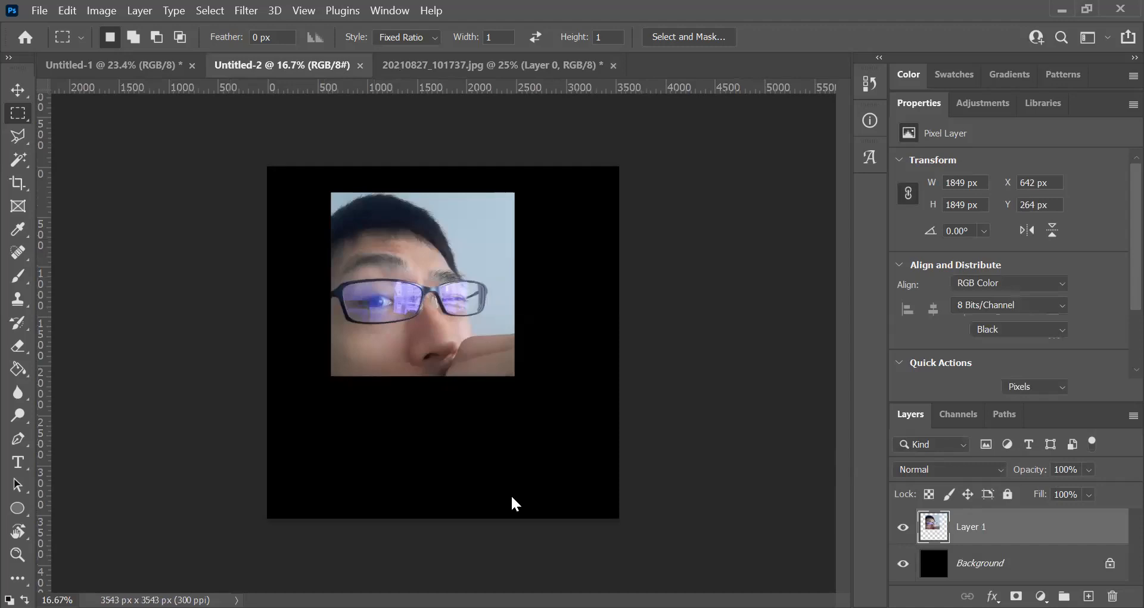
Step: Move the photo layer to the canvas's upper-left corner and scale it to about 192% so it fills the canvas
left_click(67, 11)
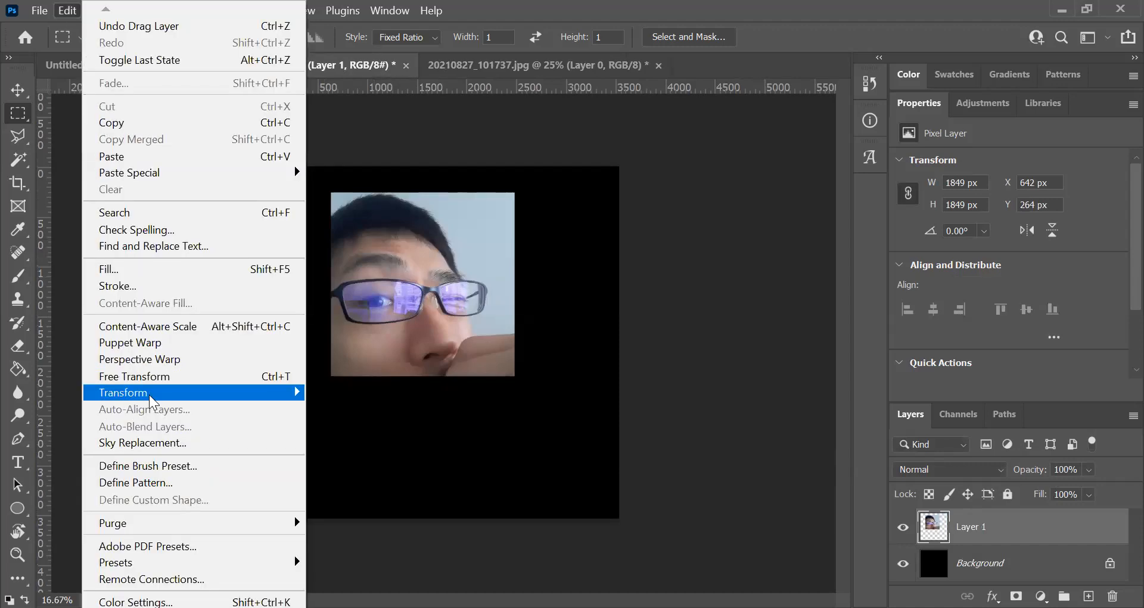
left_click(149, 396)
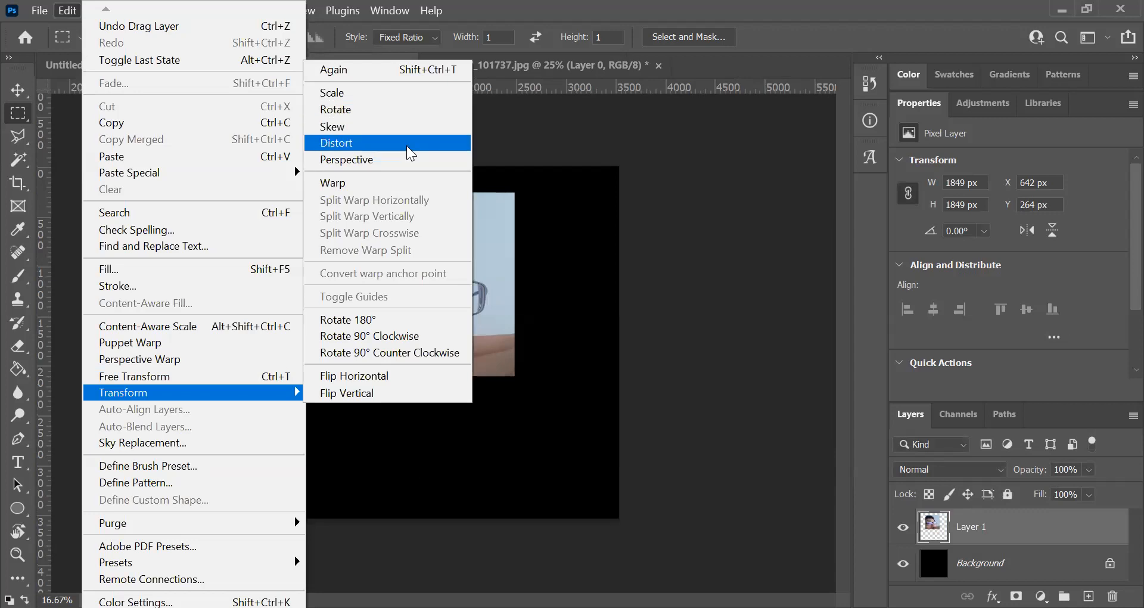
left_click(345, 94)
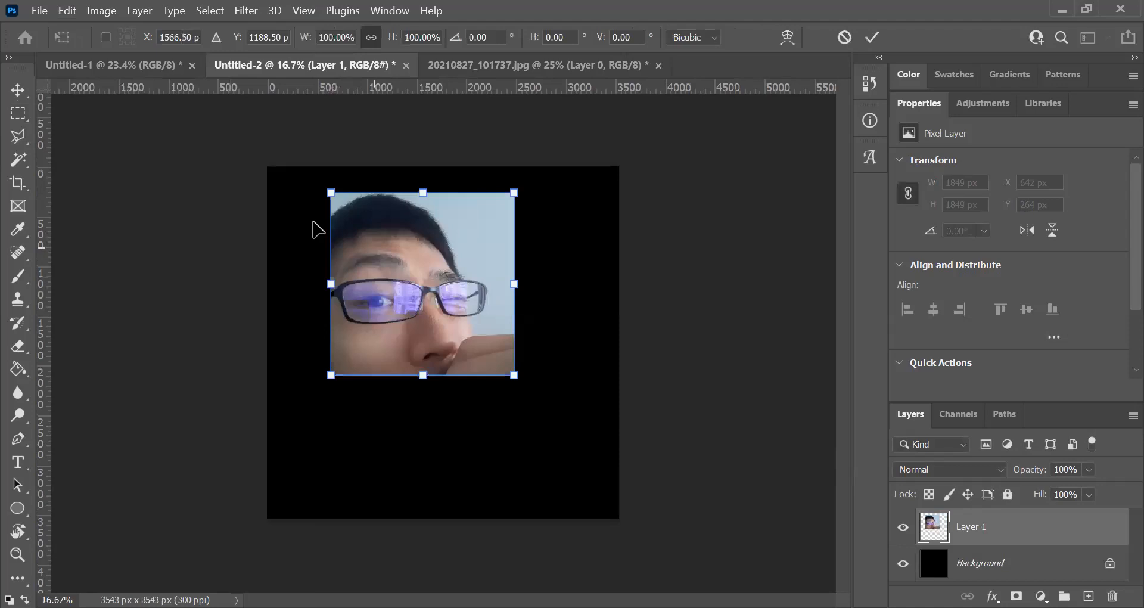
left_click_drag(314, 230, 250, 204)
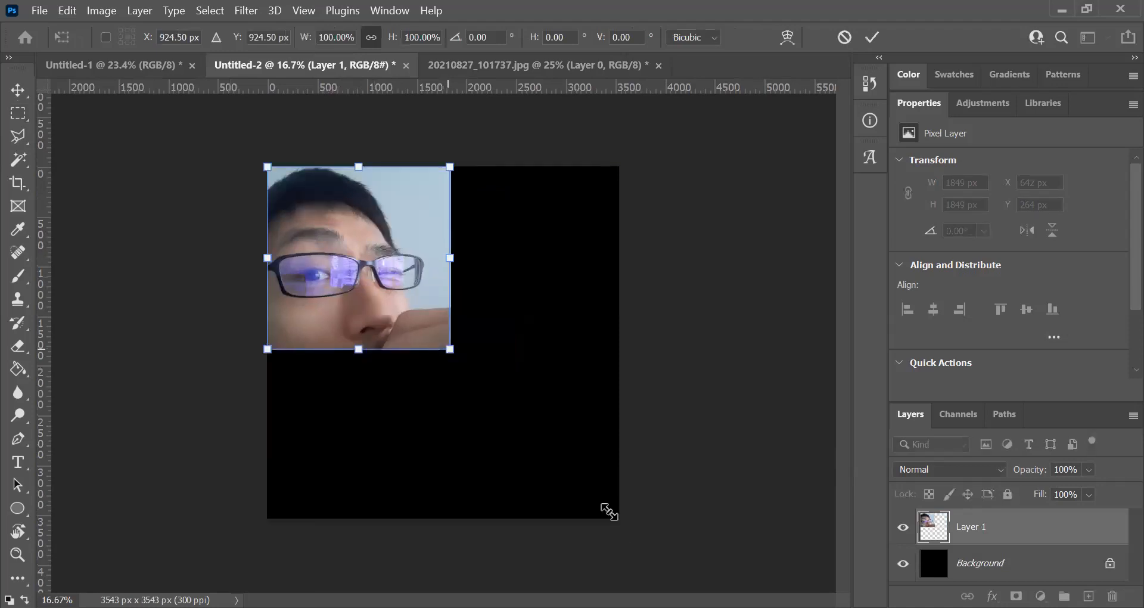
left_click_drag(450, 349, 616, 520)
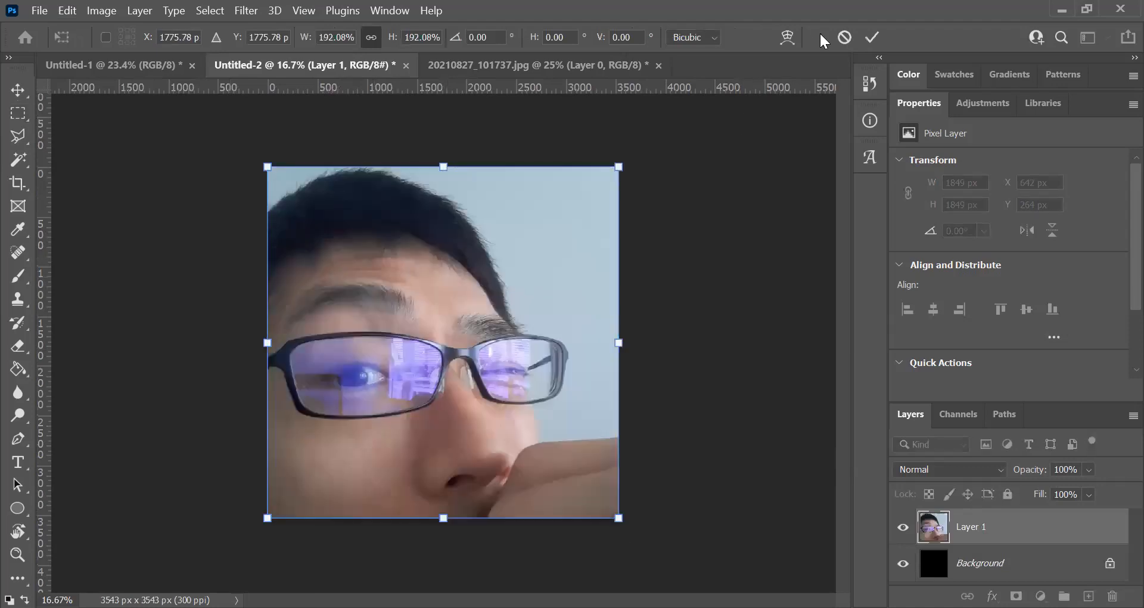
left_click(872, 40)
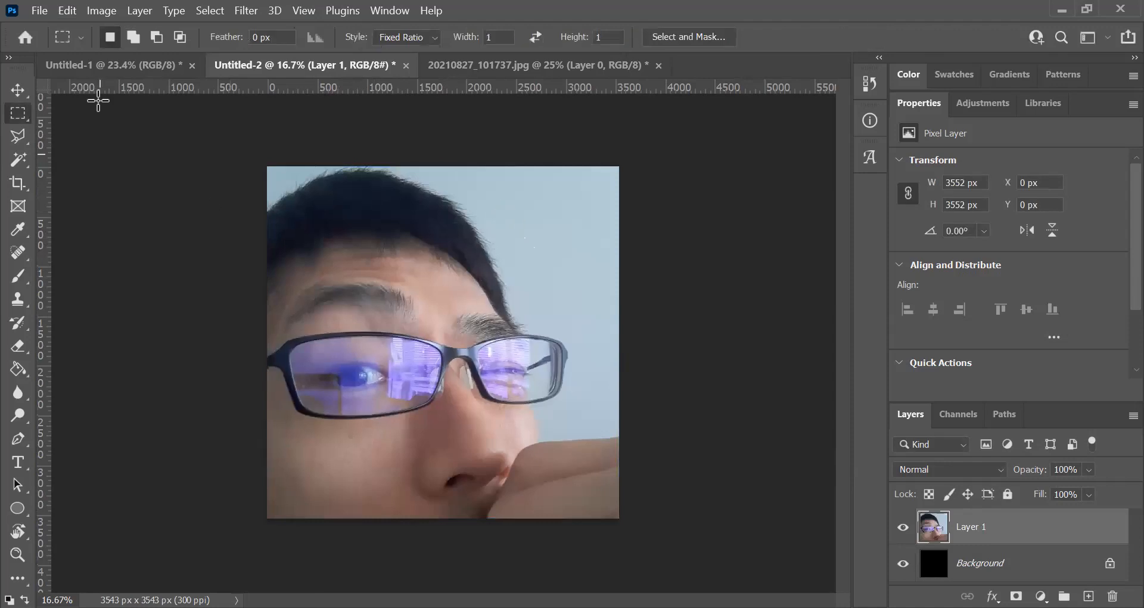
Step: Scale the photo layer down proportionally to 94% so the black canvas shows as an even border
left_click(94, 12)
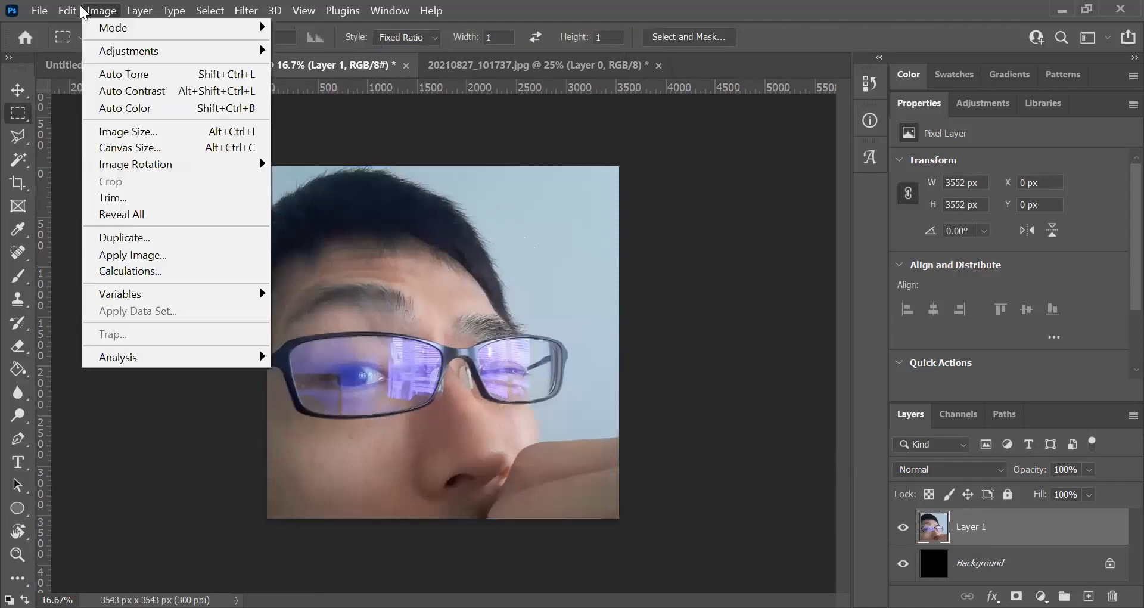
mouse_move(67, 11)
mouse_move(188, 398)
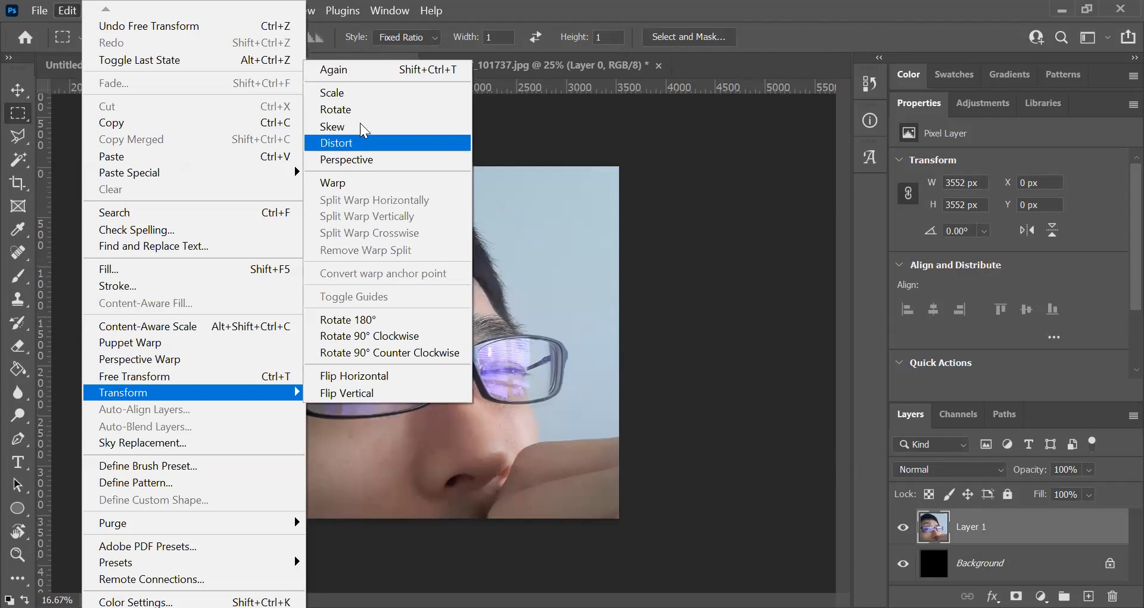
left_click(364, 97)
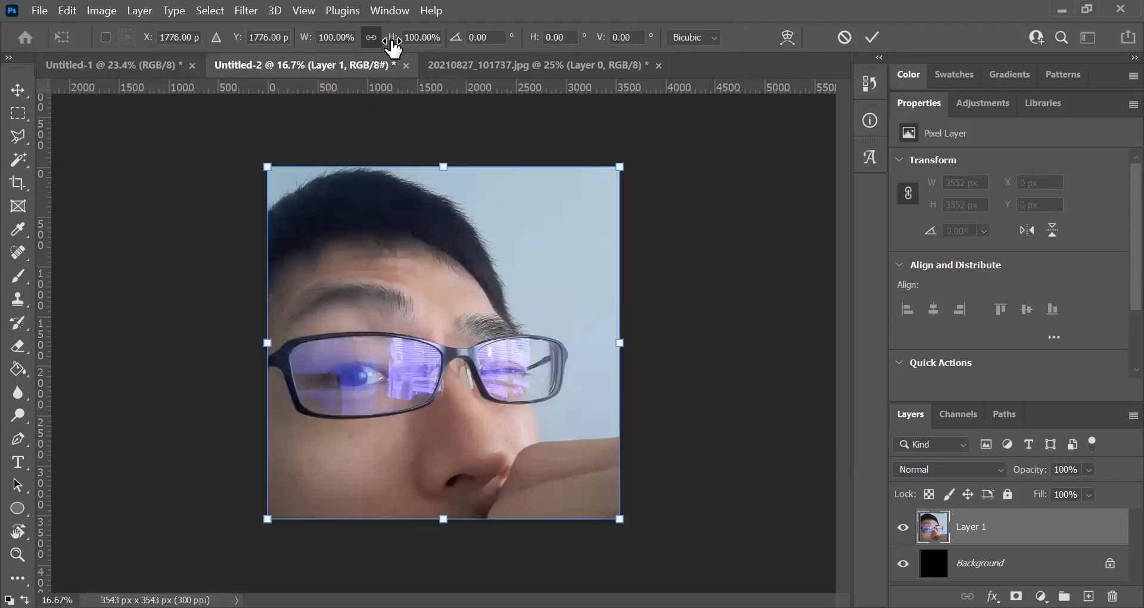
left_click(345, 37)
type("94")
key("Return")
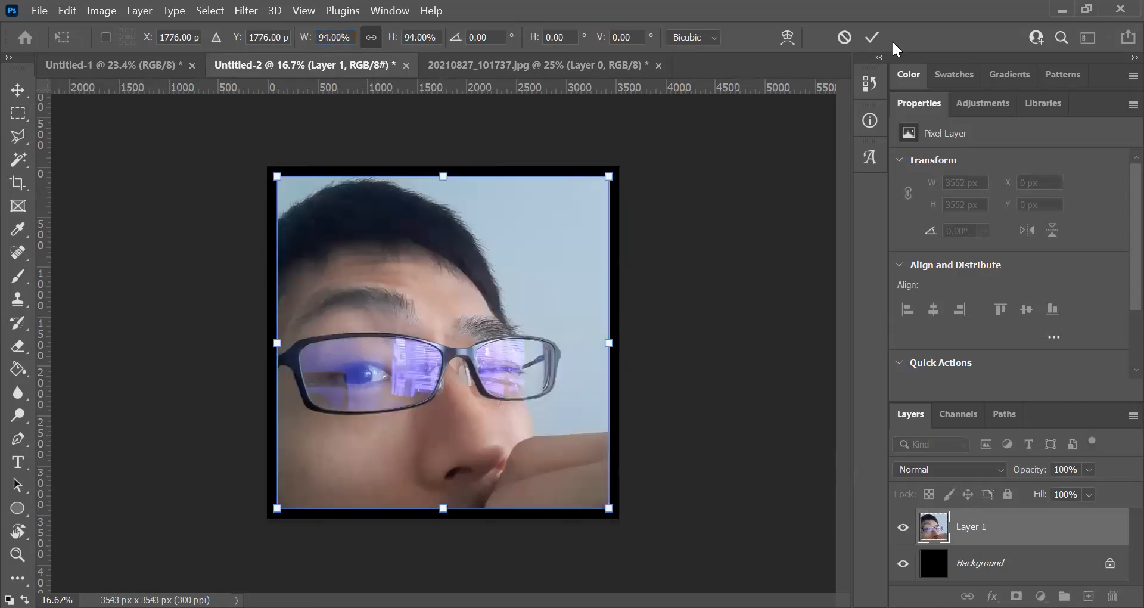
left_click(873, 37)
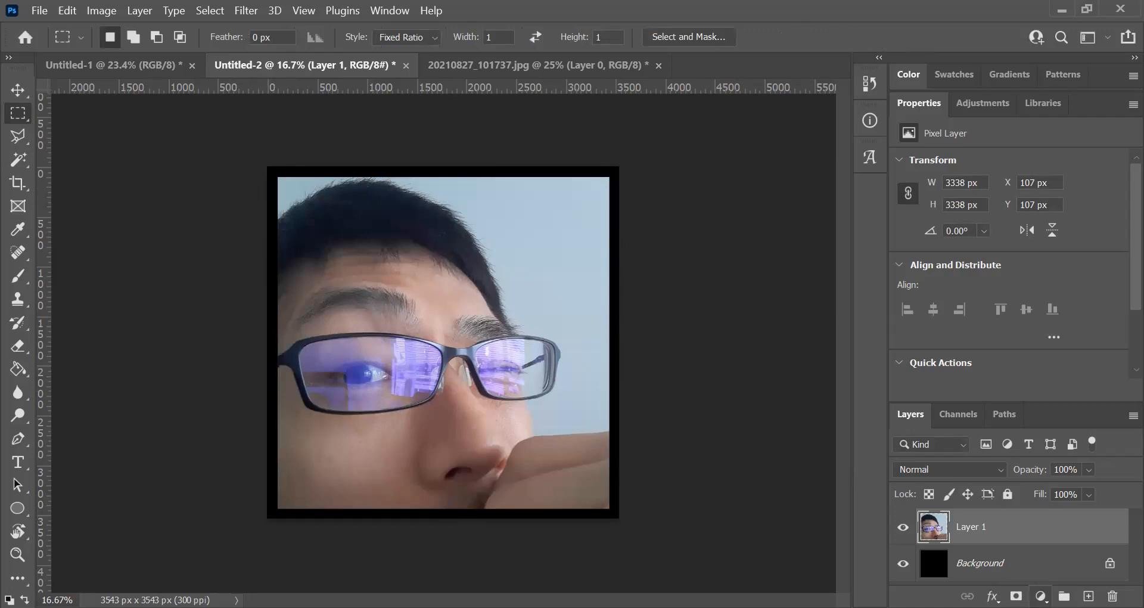
Step: Add a Black & White adjustment layer above the photo and a Levels adjustment layer directly on top of Layer 1
left_click(1039, 596)
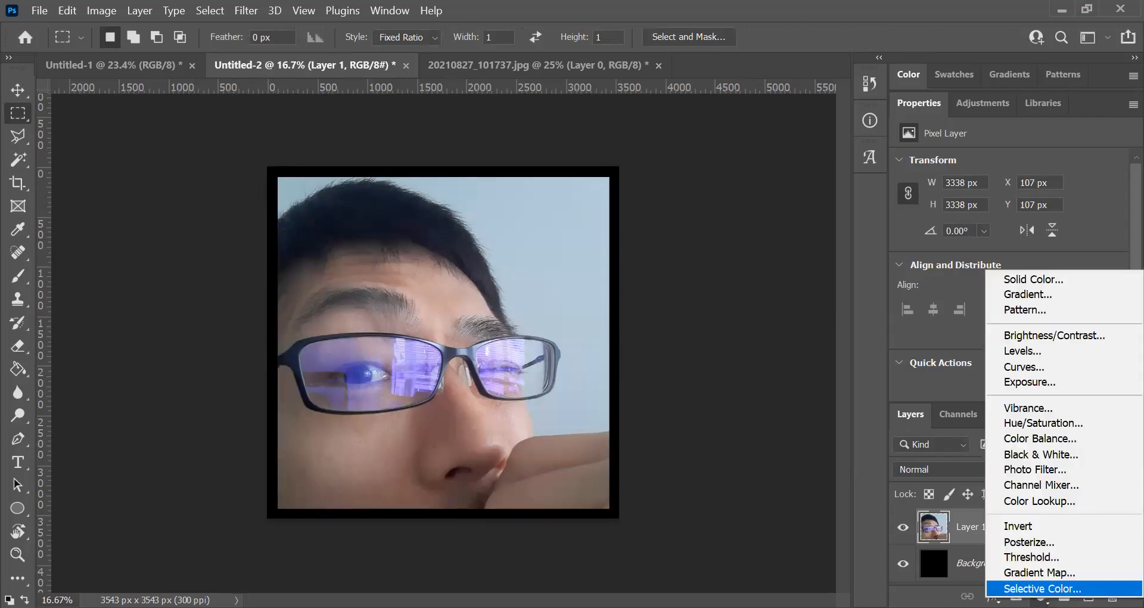
left_click(1024, 455)
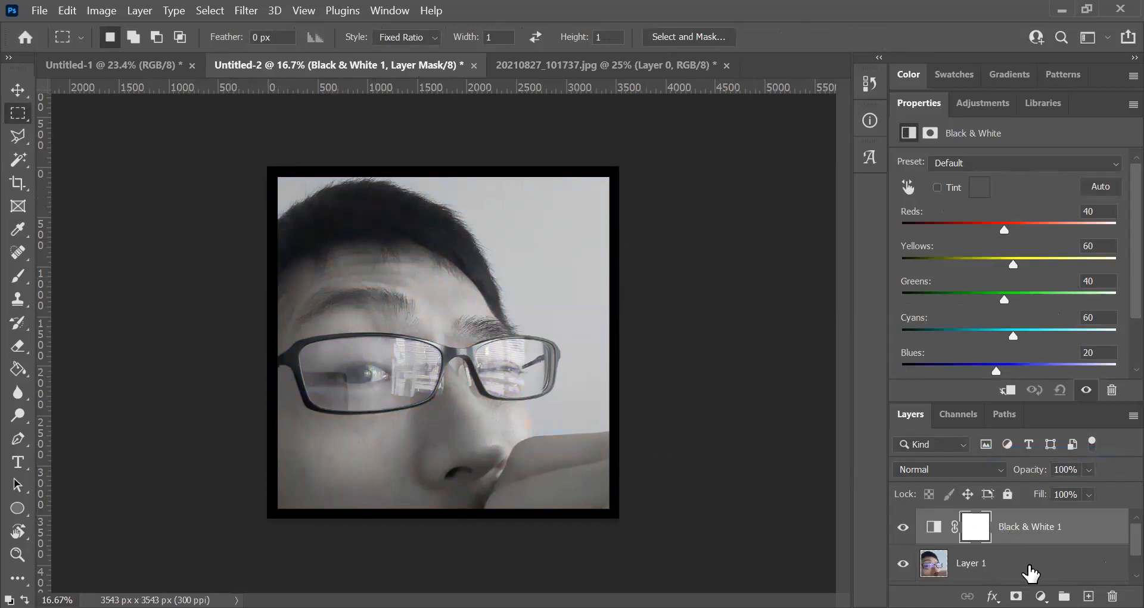
left_click(1029, 568)
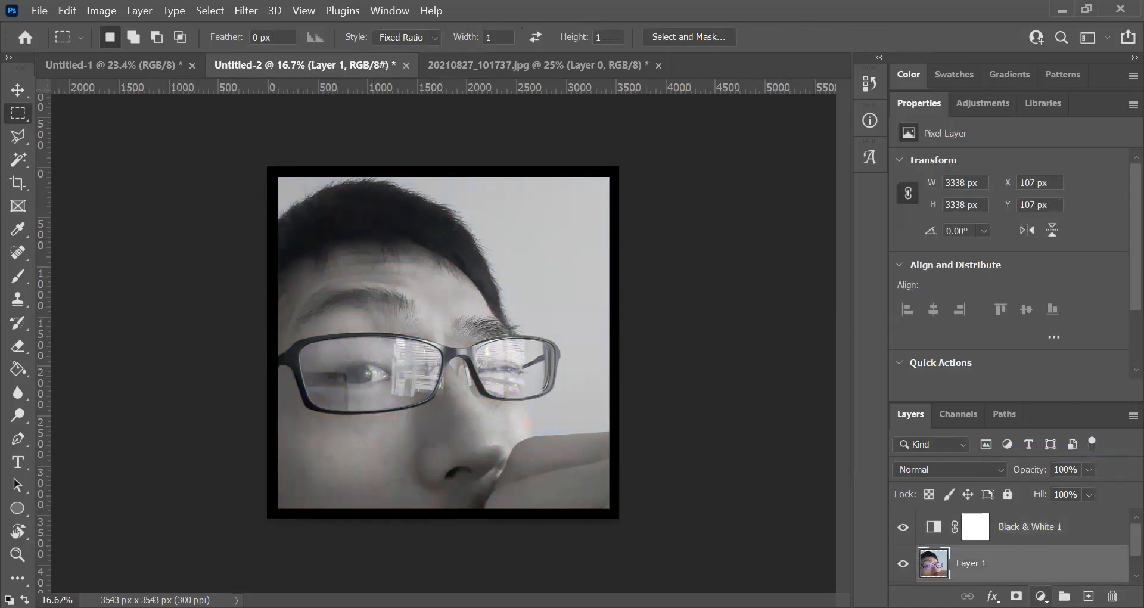
left_click(1040, 596)
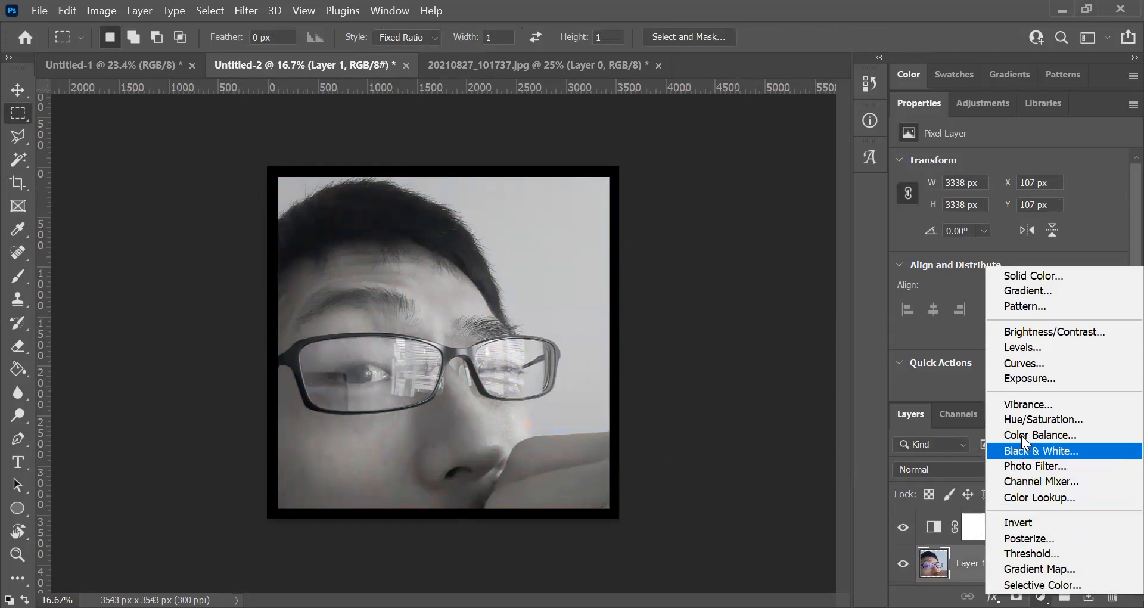
left_click(1016, 348)
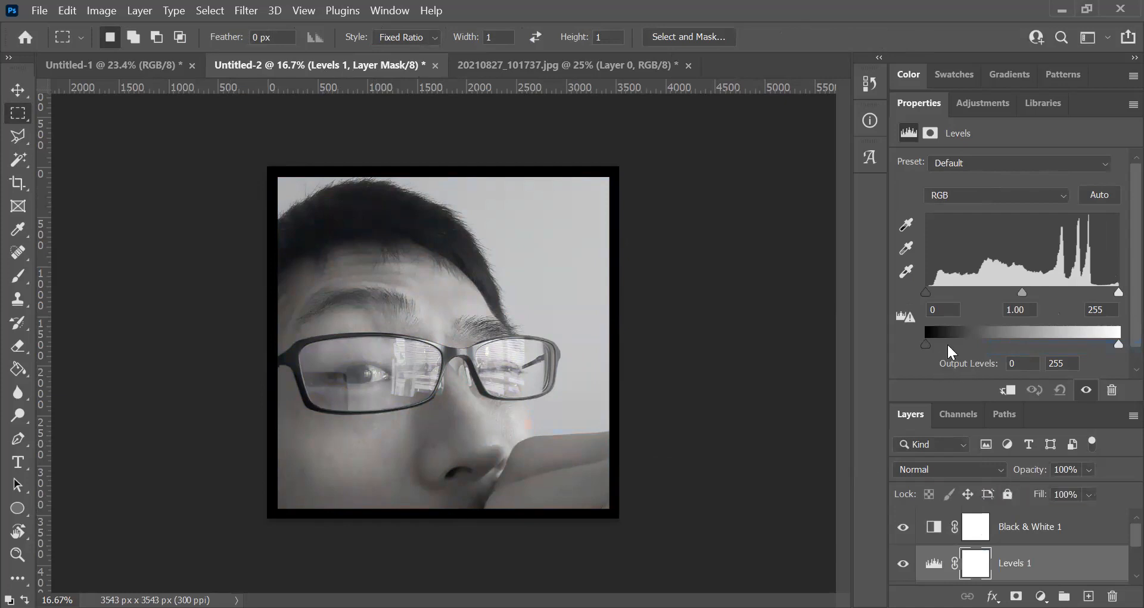
Step: Set the Levels inputs to 47 for shadows, 0.77 for midtones and 223 for highlights
left_click_drag(925, 289, 965, 295)
left_click_drag(1118, 293, 1099, 295)
mouse_move(1028, 293)
left_mouse_down()
mouse_move(1065, 294)
mouse_move(1001, 294)
mouse_move(1065, 294)
mouse_move(1038, 293)
left_mouse_up()
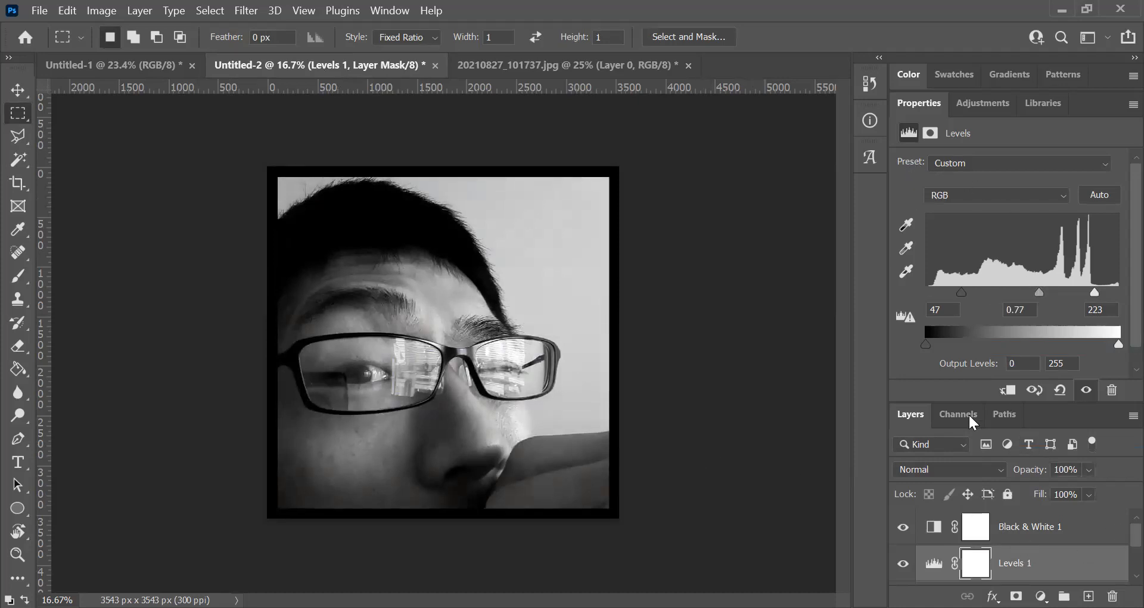
Step: Collapse the adjustment properties to expose the whole layer stack and unlock the black Background layer
double_click(909, 417)
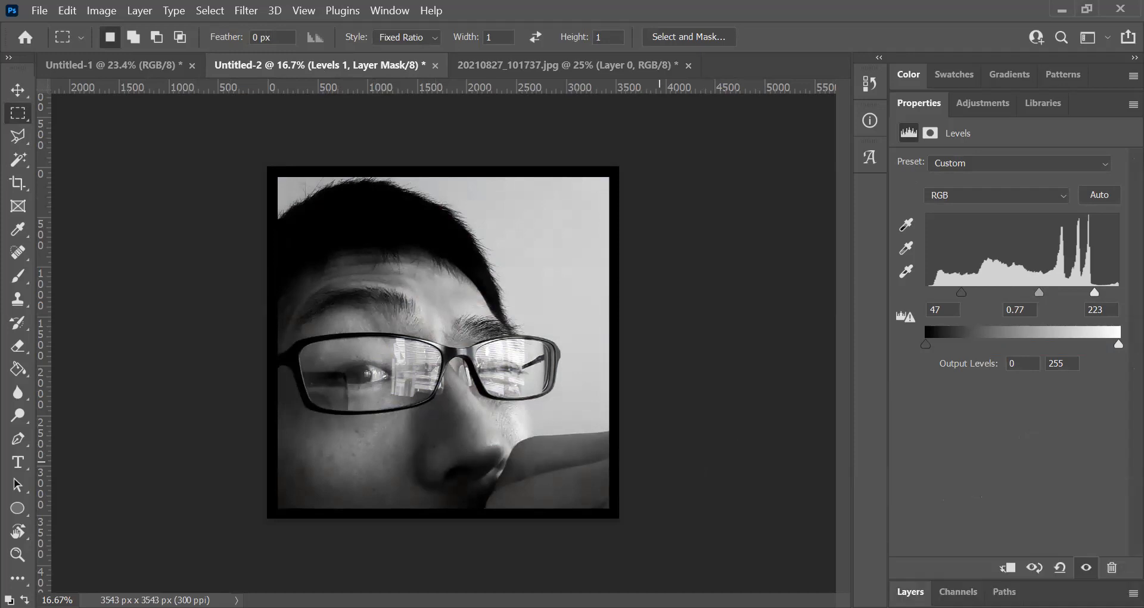
left_click(910, 592)
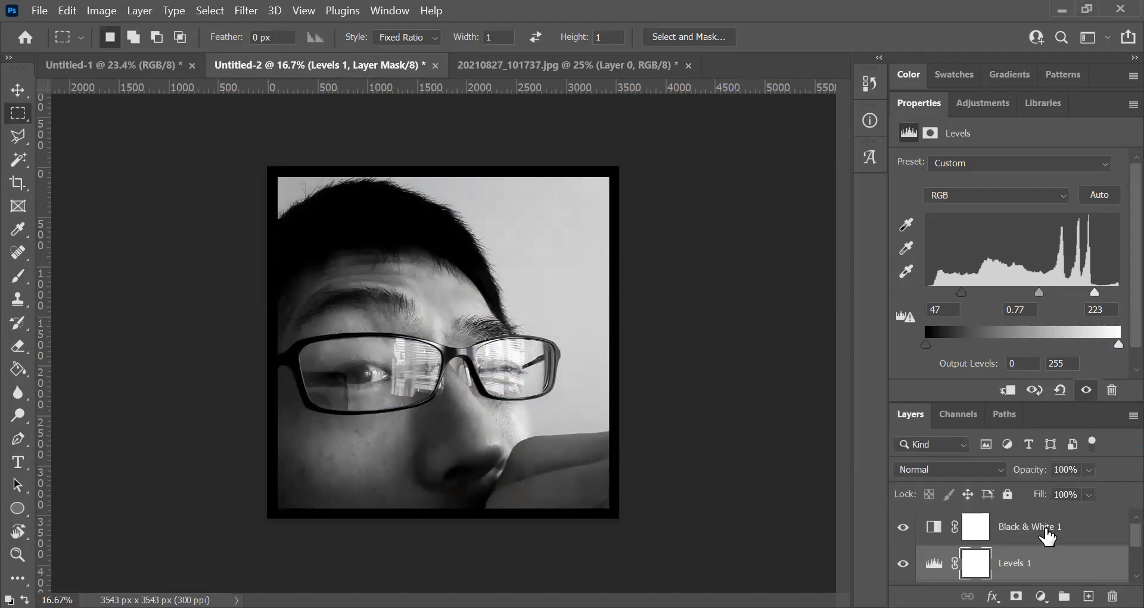
scroll(1046, 535, "down", 3)
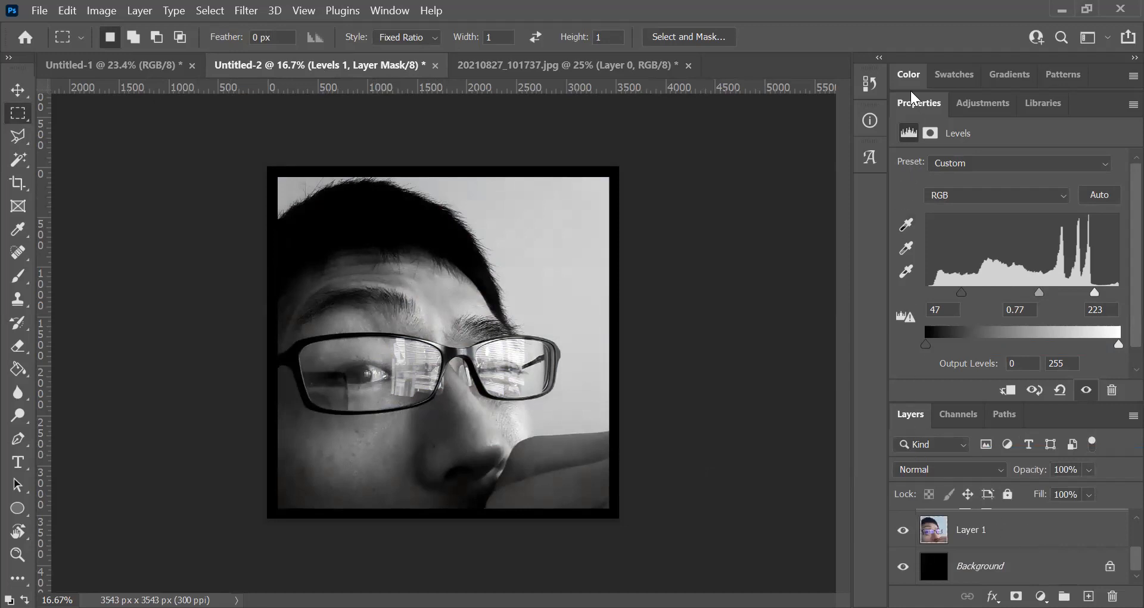
double_click(923, 105)
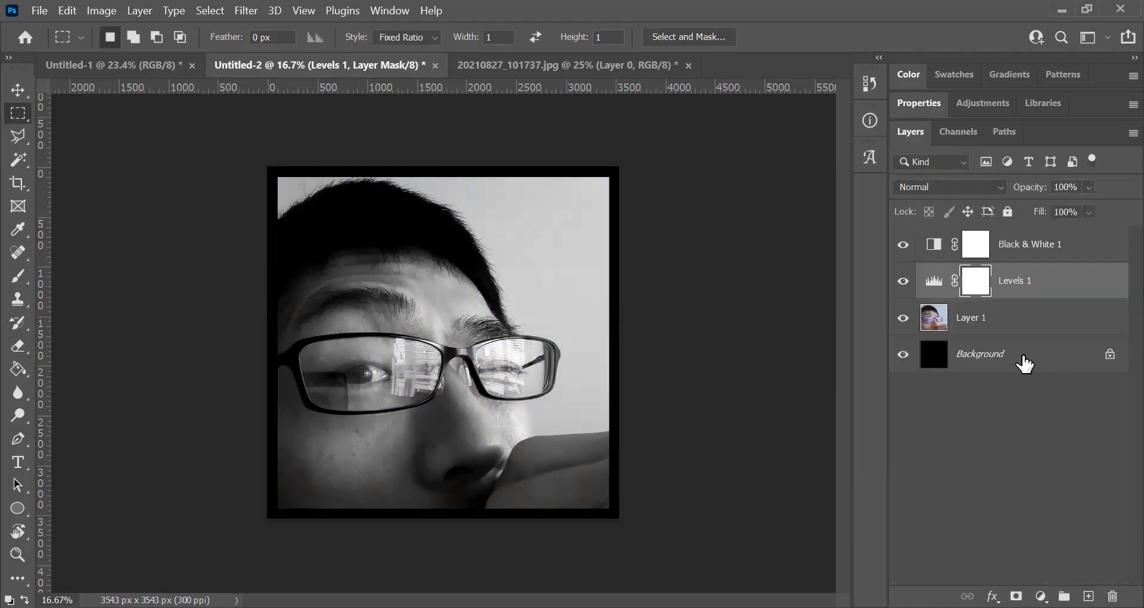
left_click(1109, 354)
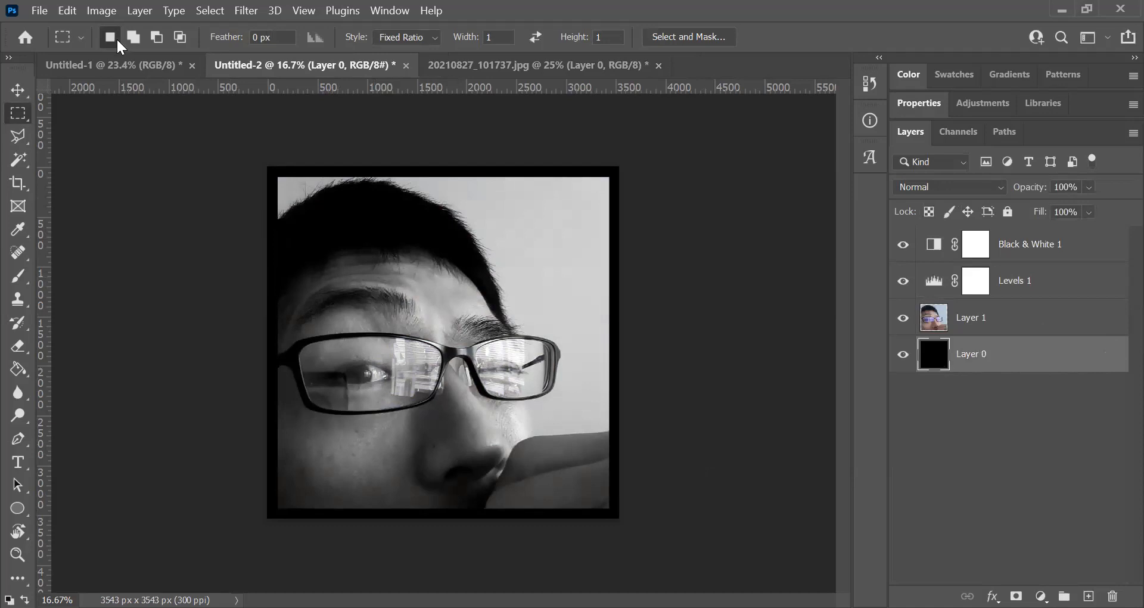
Step: Create a new 30 x 30 cm RGB document at 300 pixels/inch with black background contents and unlock its Background layer
left_click(71, 11)
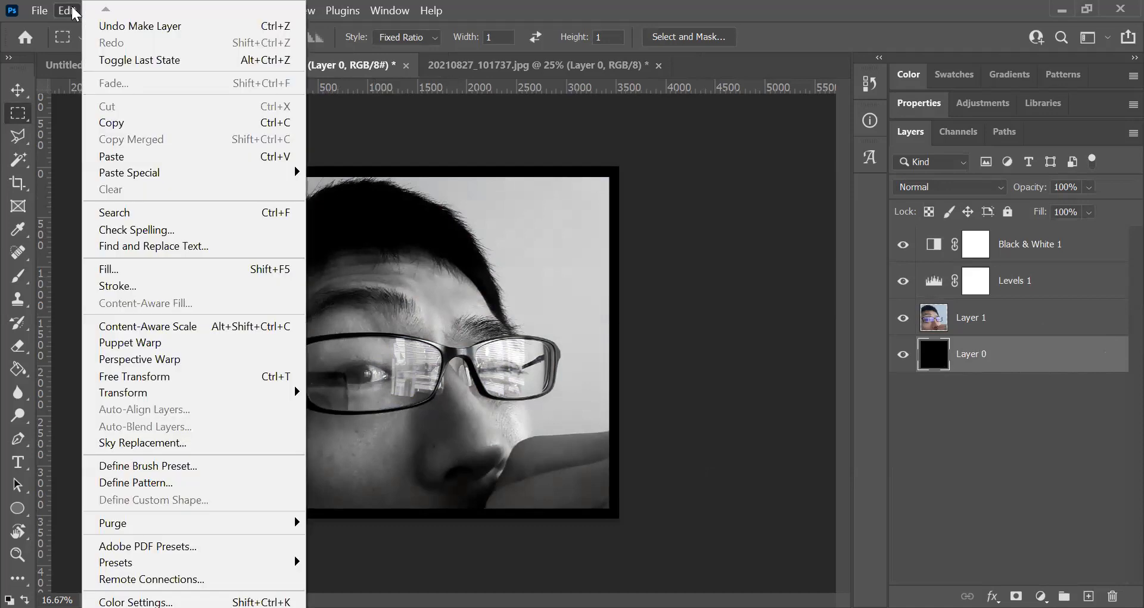
left_click(107, 128)
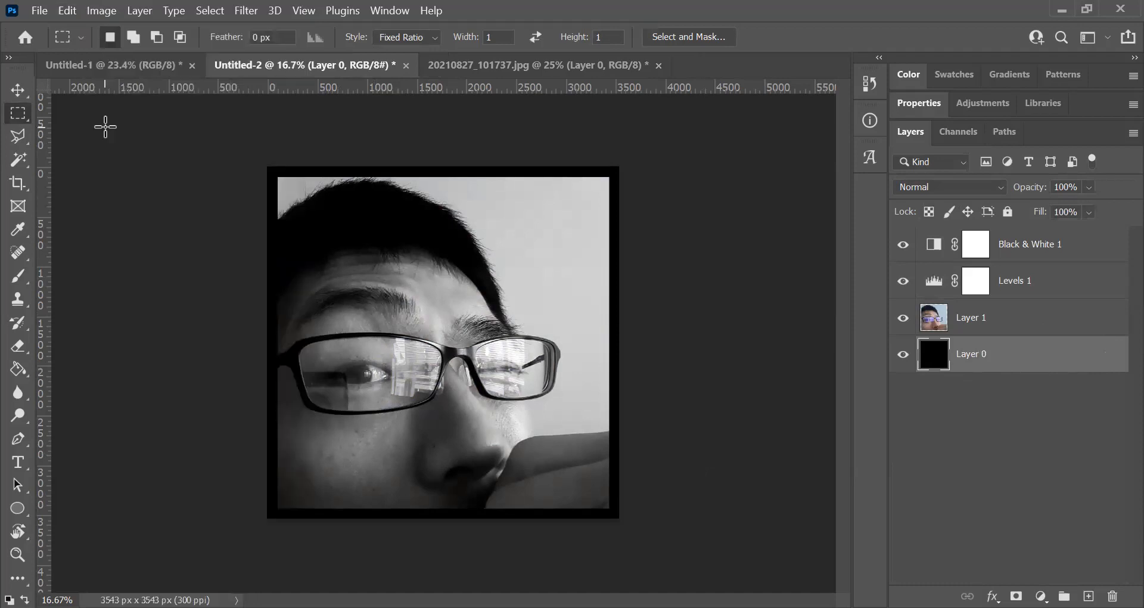
left_click(40, 10)
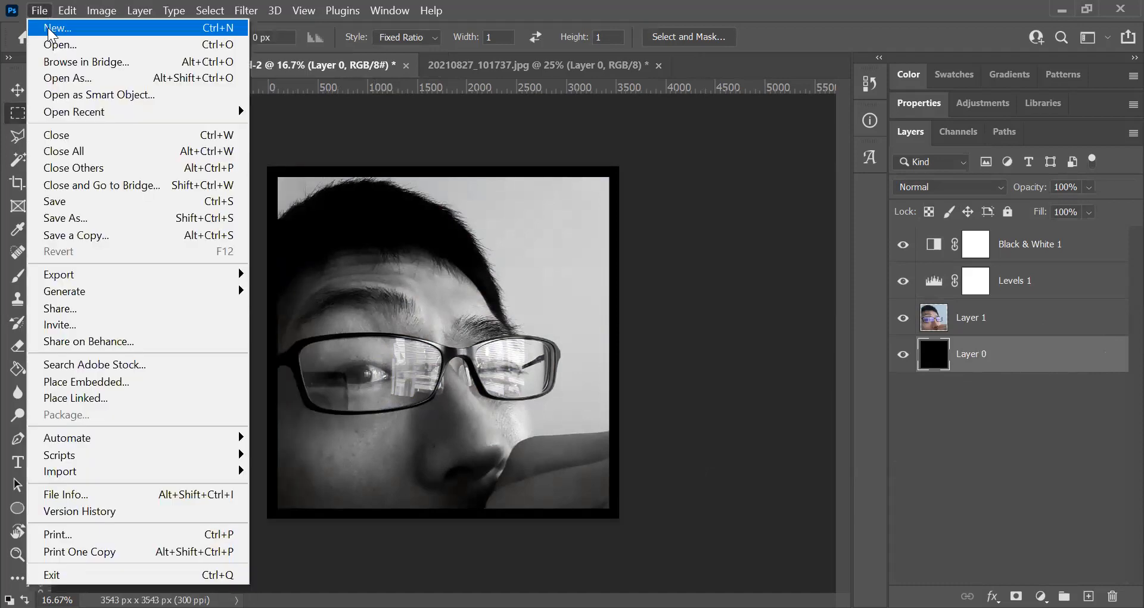
left_click(49, 30)
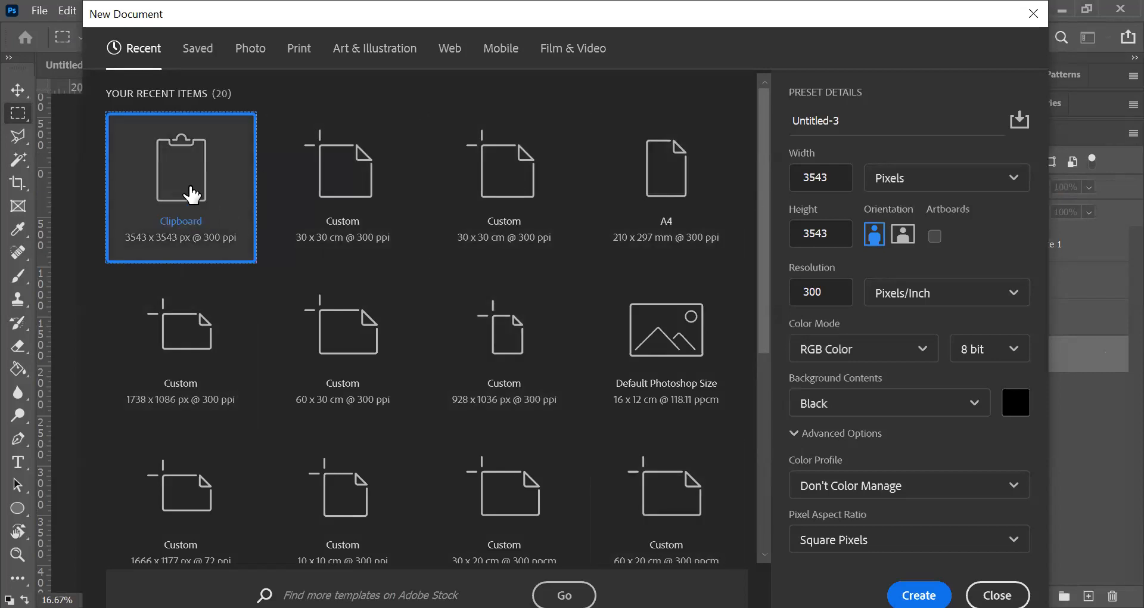
left_click(928, 188)
left_click(930, 272)
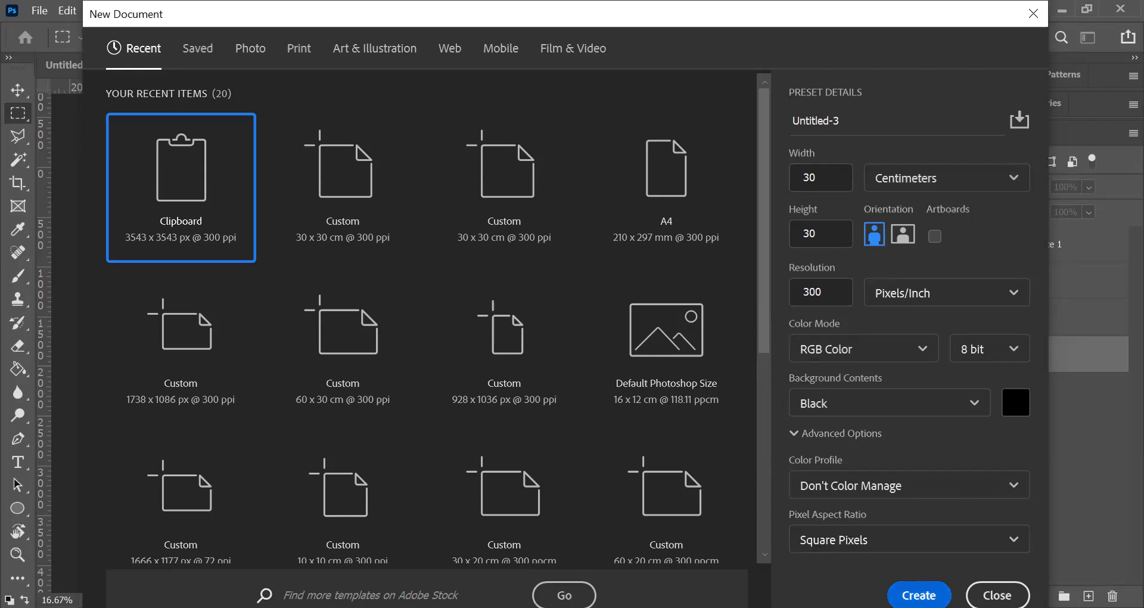
left_click(919, 594)
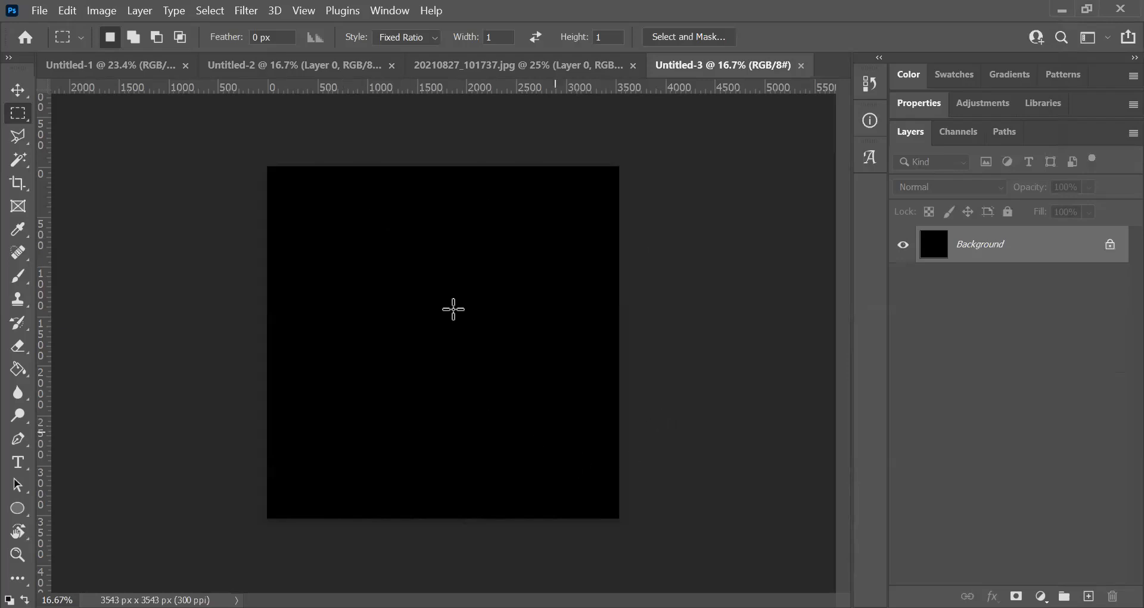
left_click(1114, 249)
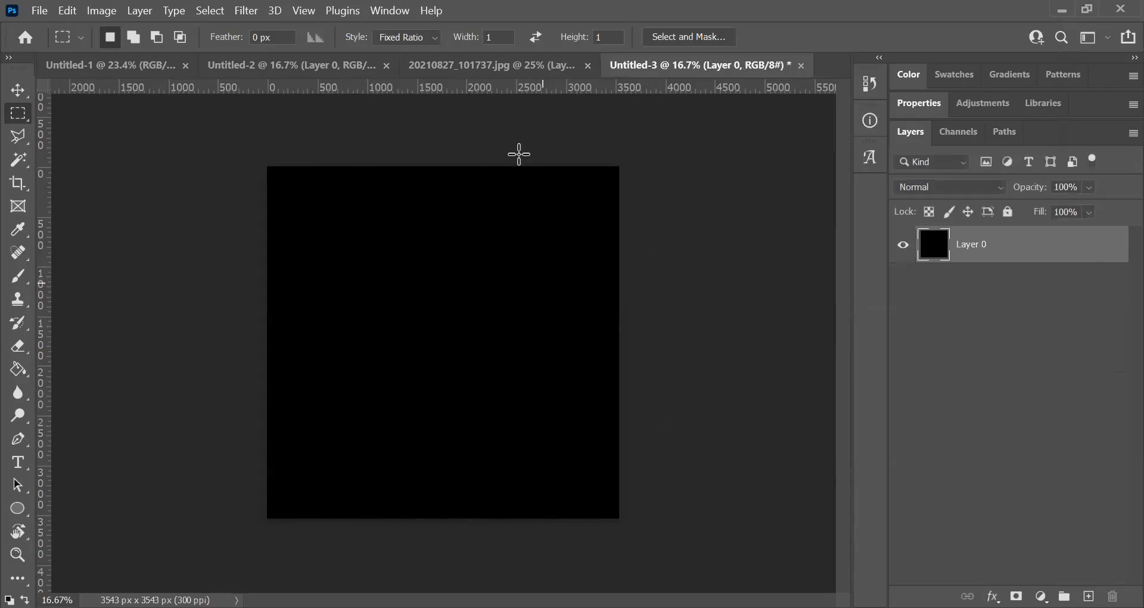
Step: Close the cropped photo document 20210827_101737.jpg without saving it
left_click(515, 65)
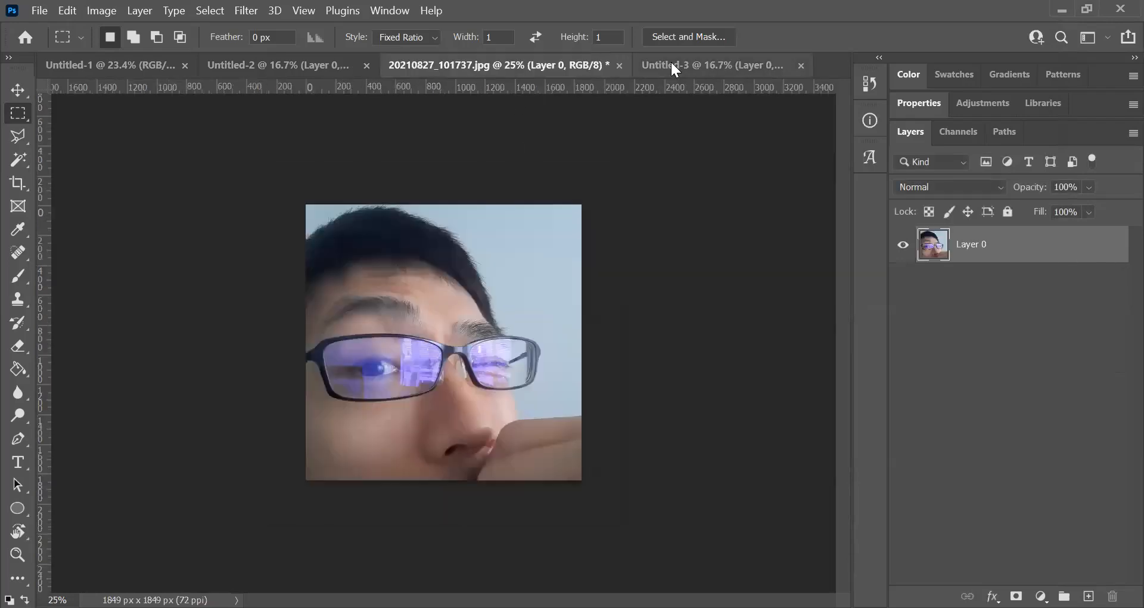
left_click(619, 66)
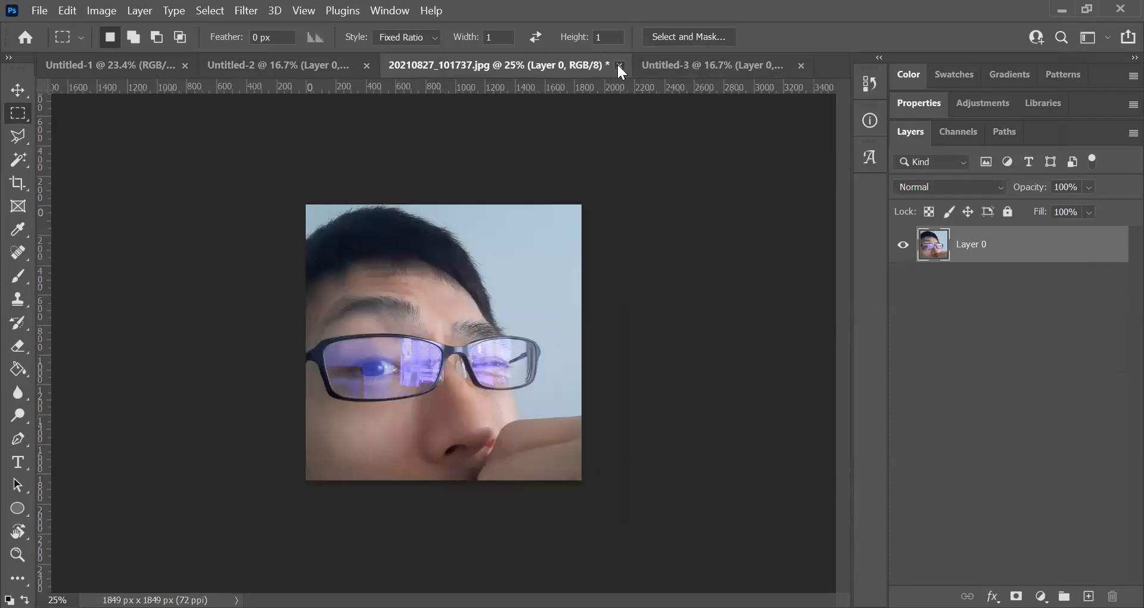
left_click(629, 255)
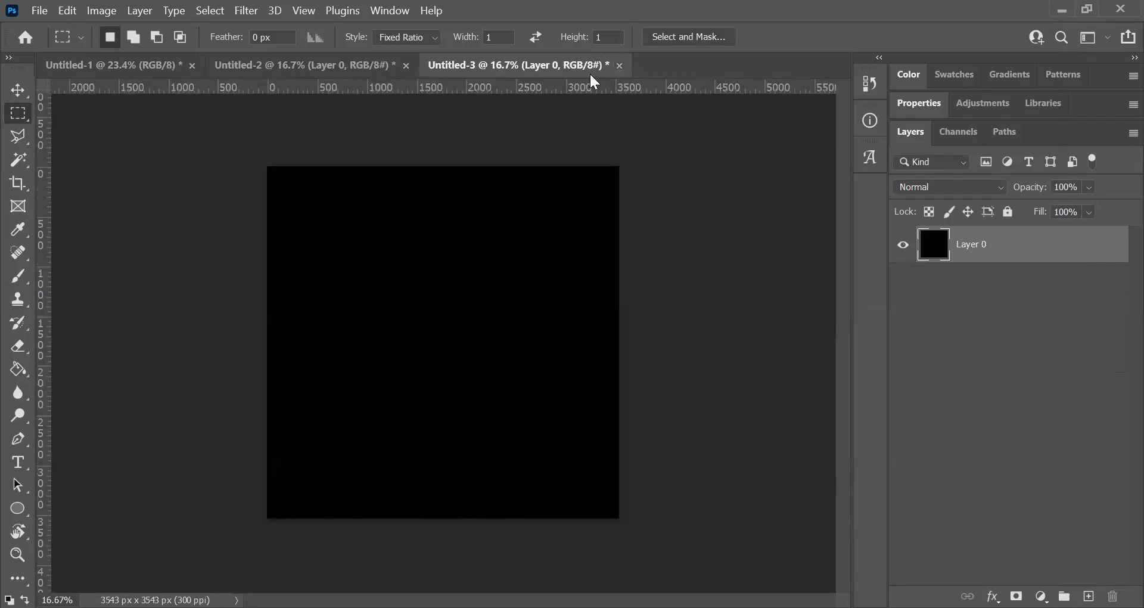
Step: Open the portrait photo 20210827_100237.jpg from the 2021-08 folder
left_click(40, 11)
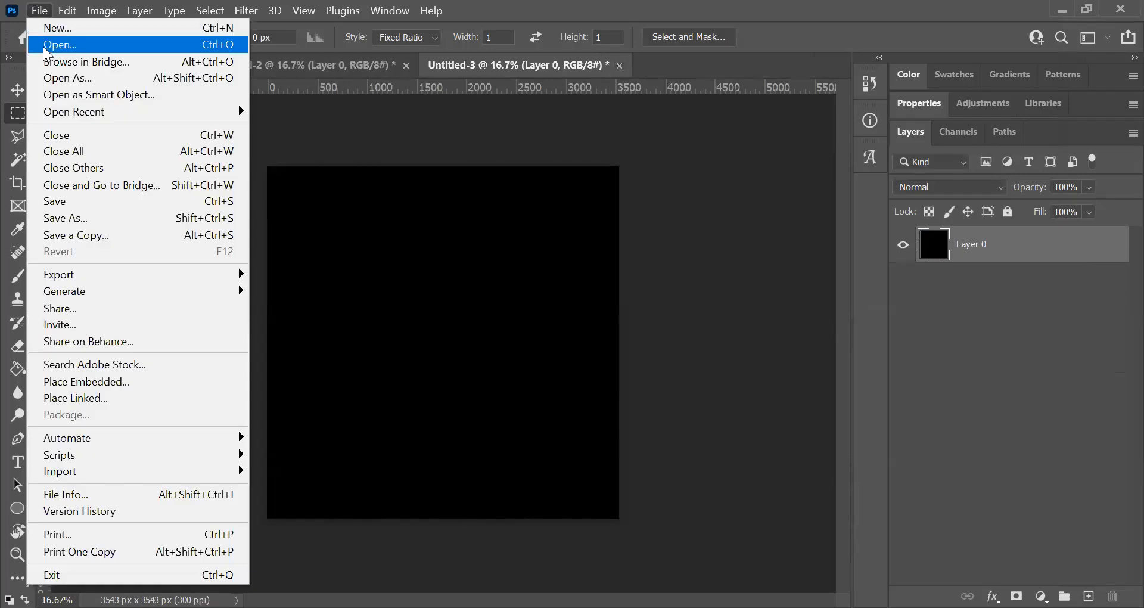
left_click(46, 45)
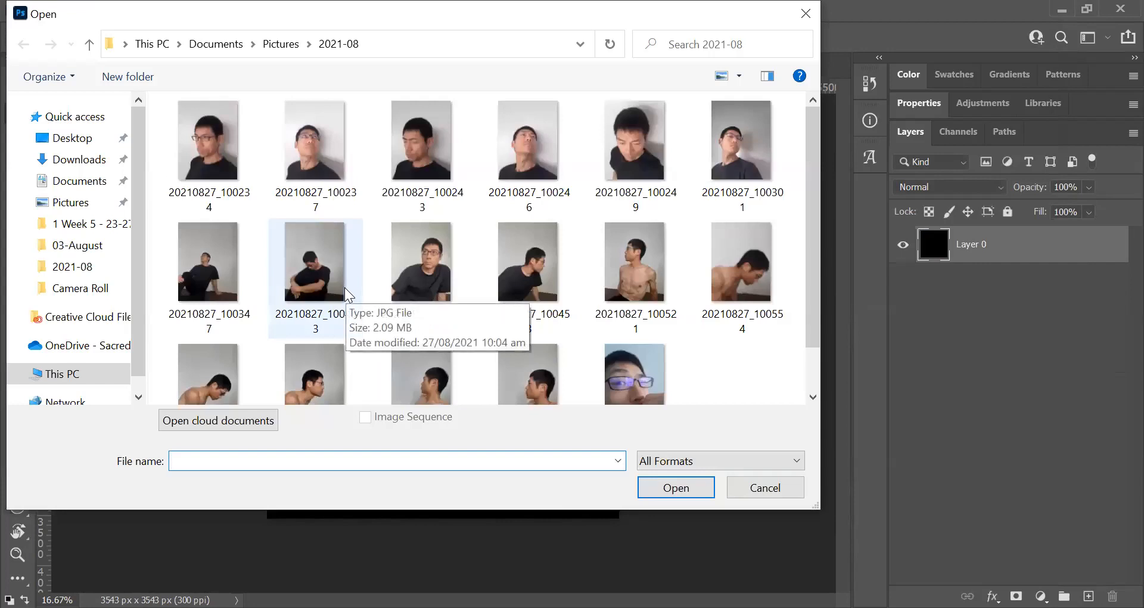
left_click(308, 125)
left_click(688, 484)
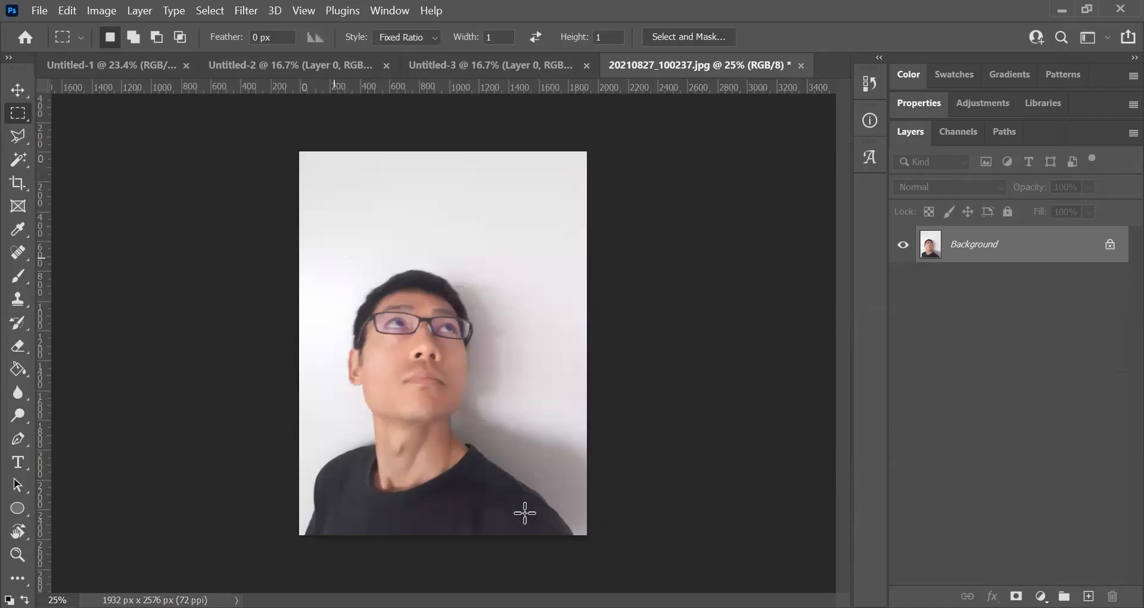
Step: Crop the portrait to a square marquee selection of about 1373 px around the head and neck, and deselect it
left_click_drag(333, 258, 539, 530)
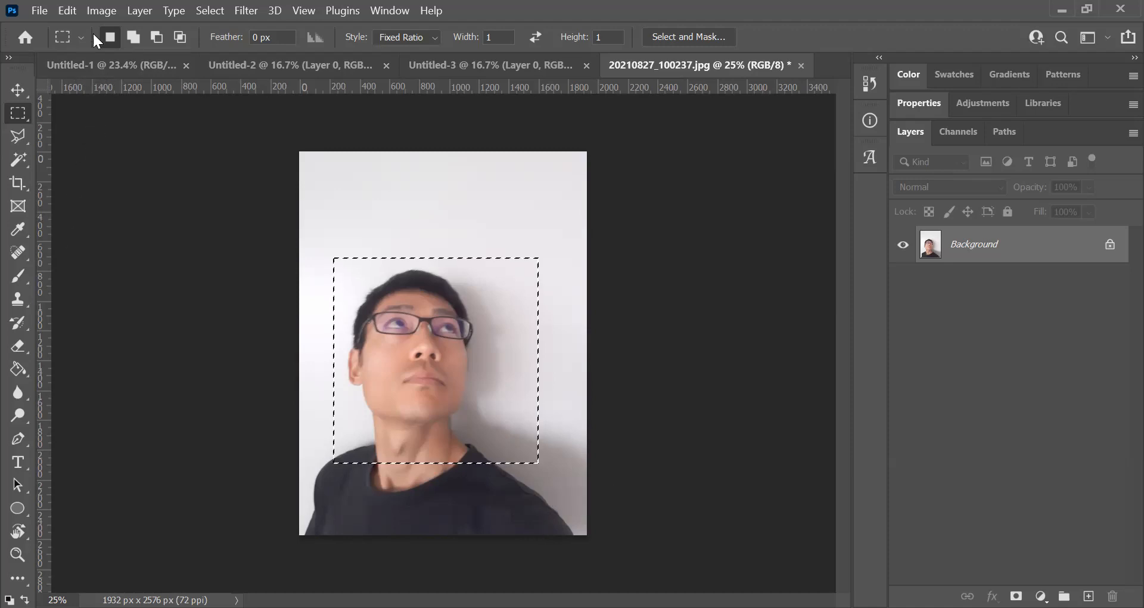
left_click(67, 12)
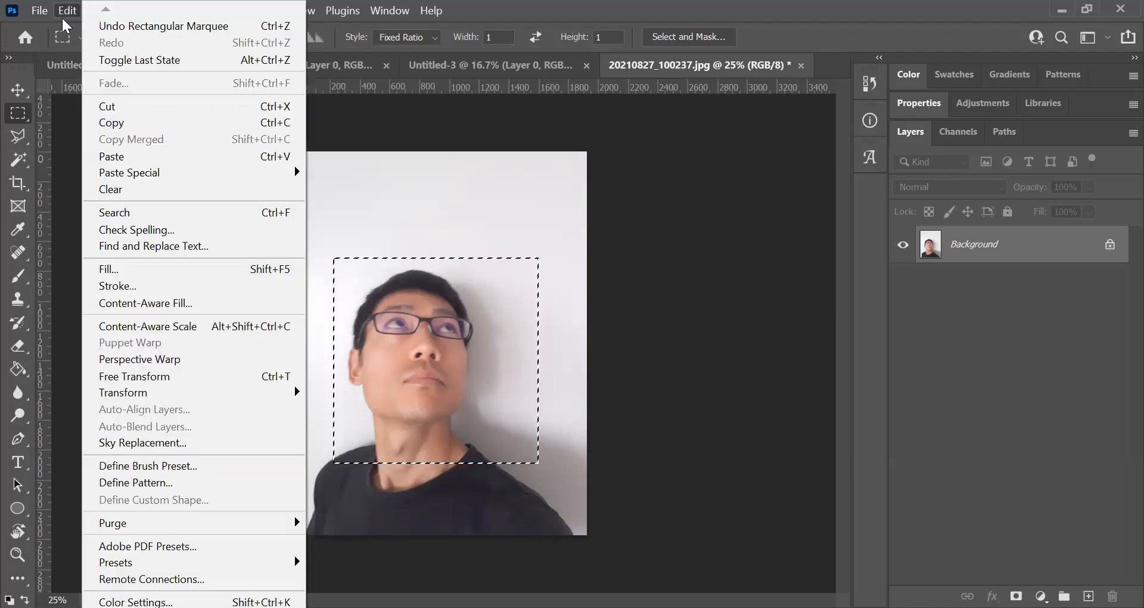
left_click(66, 10)
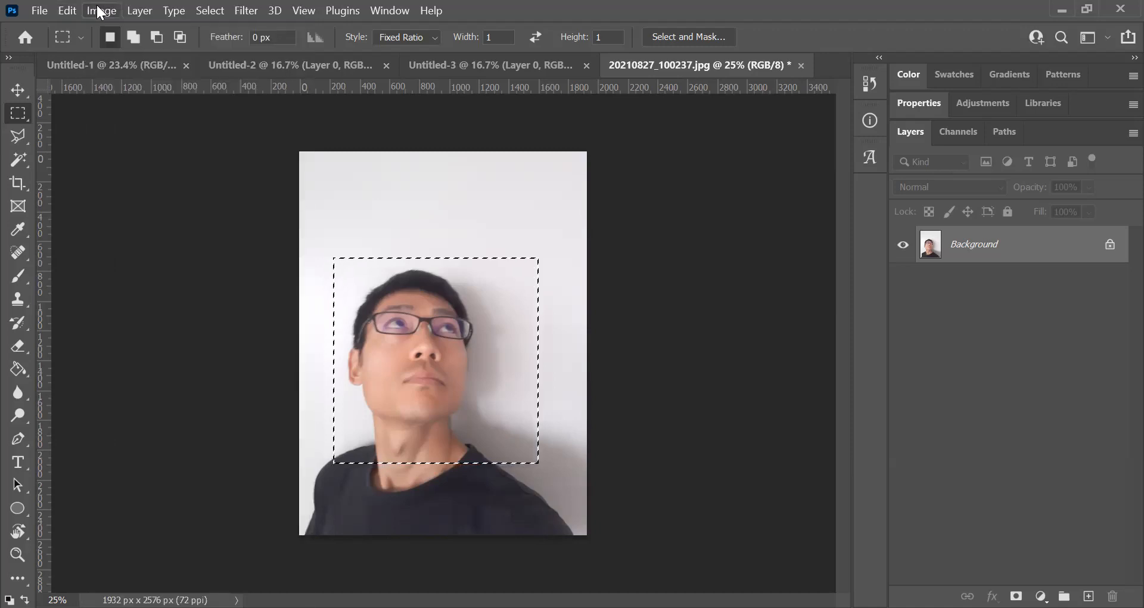
left_click(99, 10)
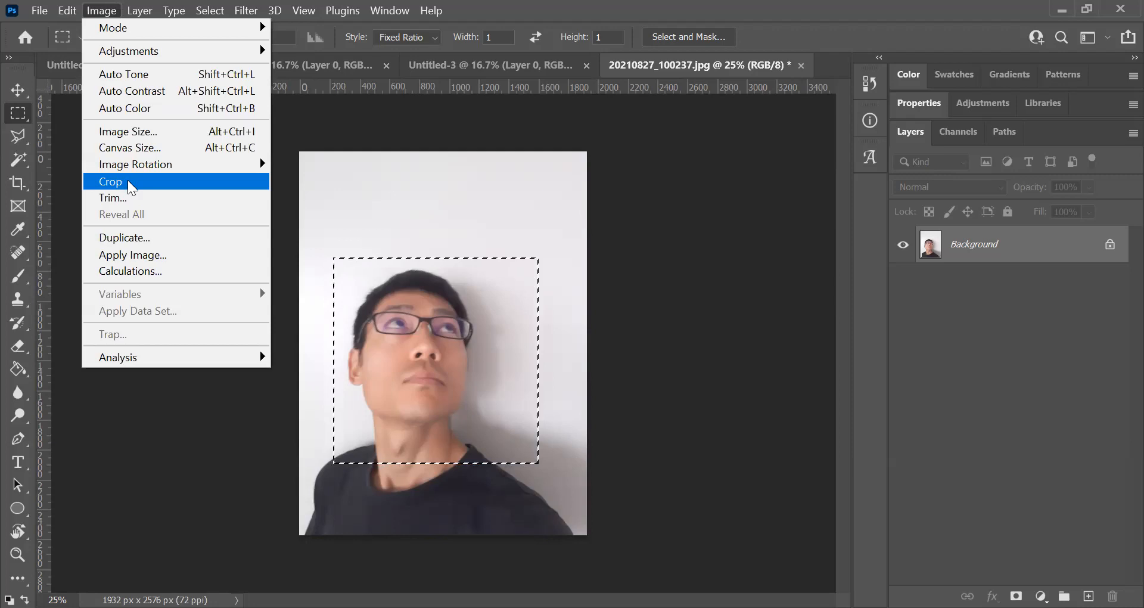
left_click(132, 188)
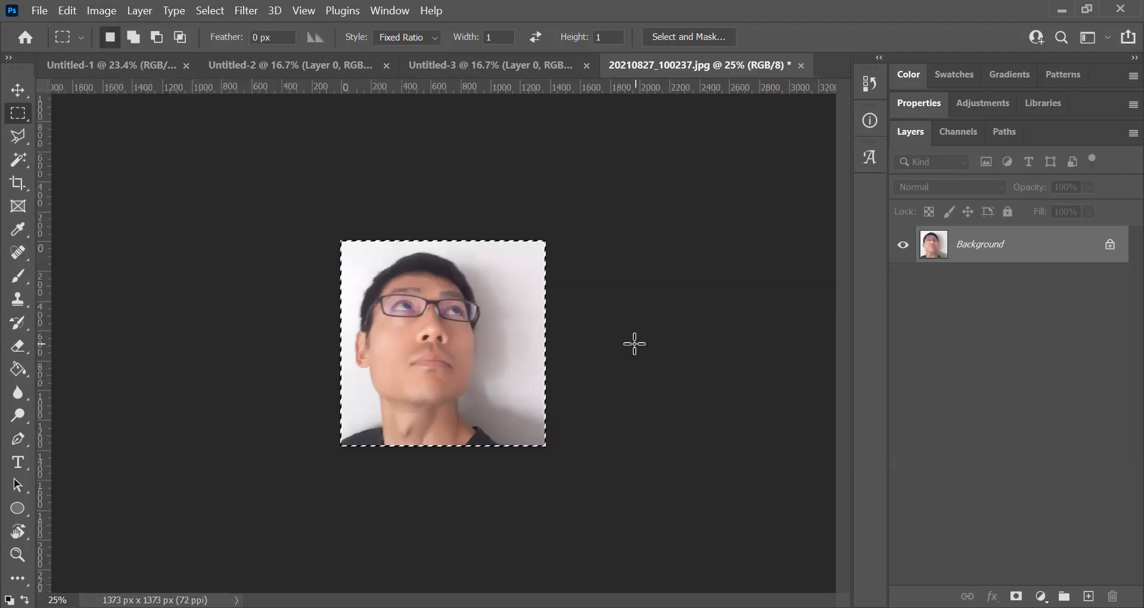
key("ctrl+d")
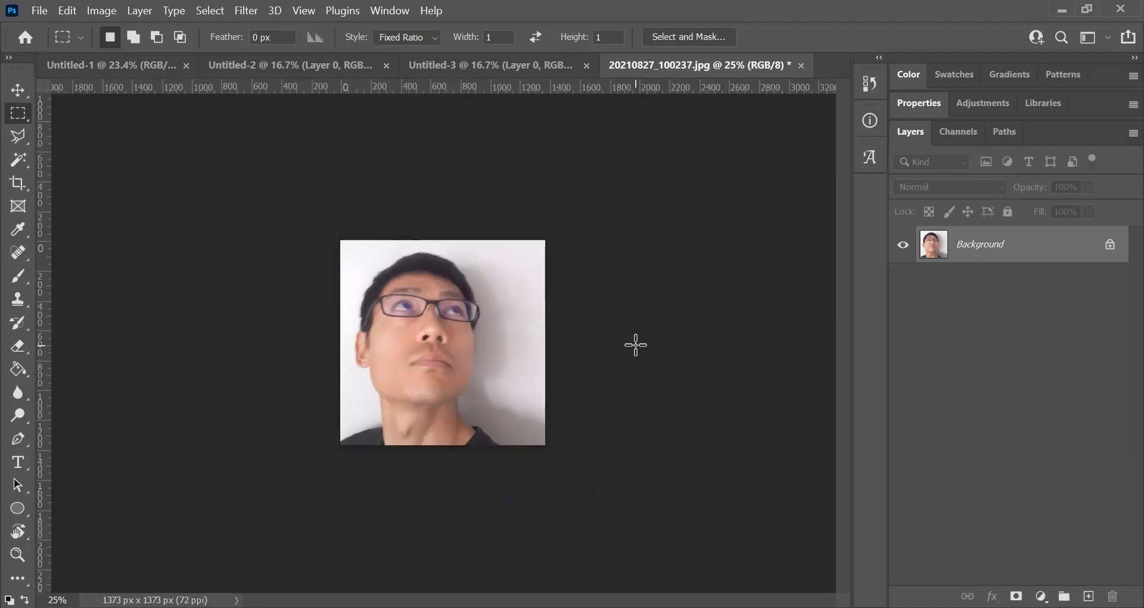
Step: Unlock the portrait's Background layer and apply a Lens Blur with a radius of 51
left_click(1109, 244)
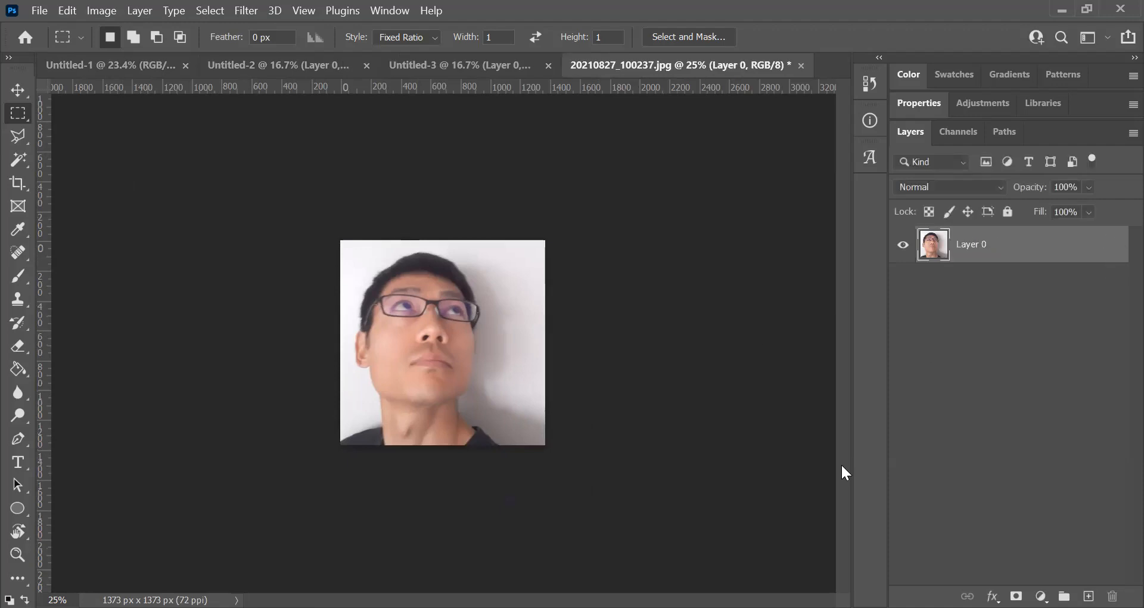
left_click(250, 15)
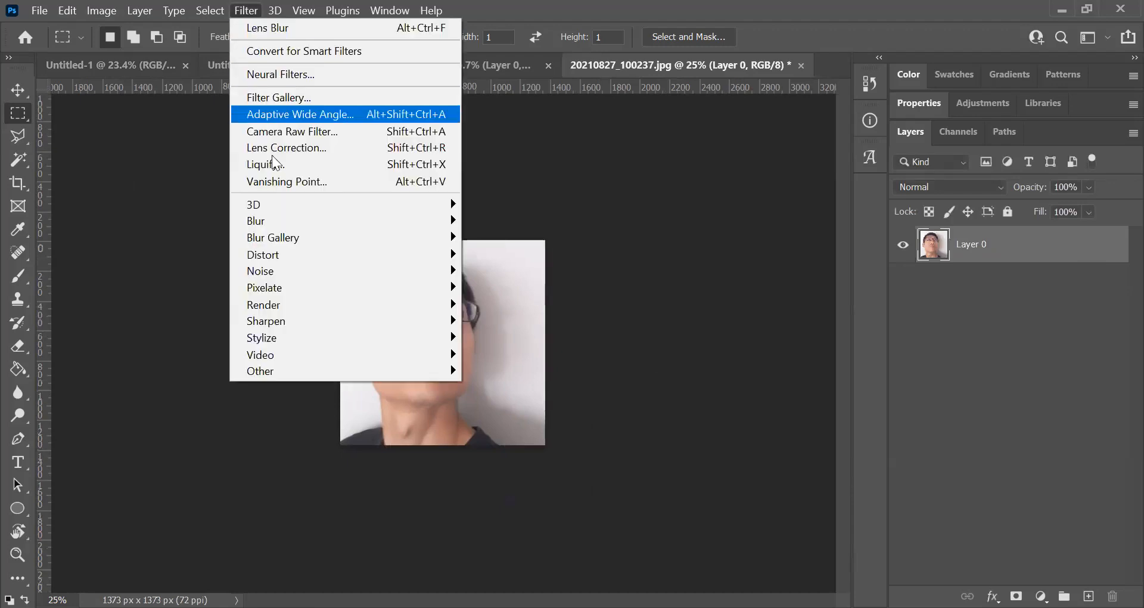
mouse_move(271, 229)
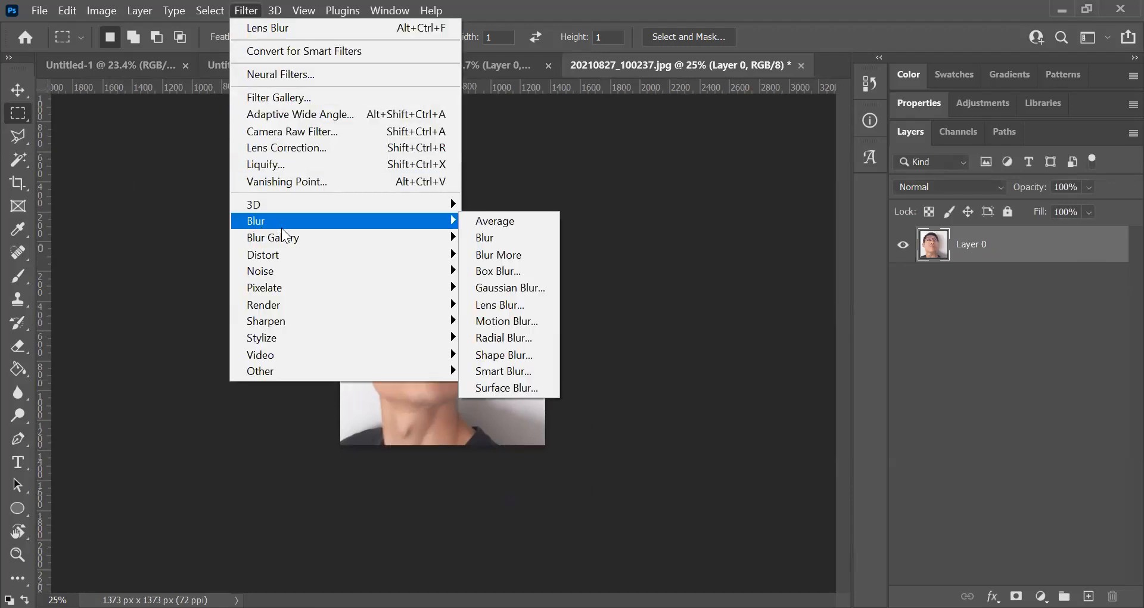
left_click(511, 305)
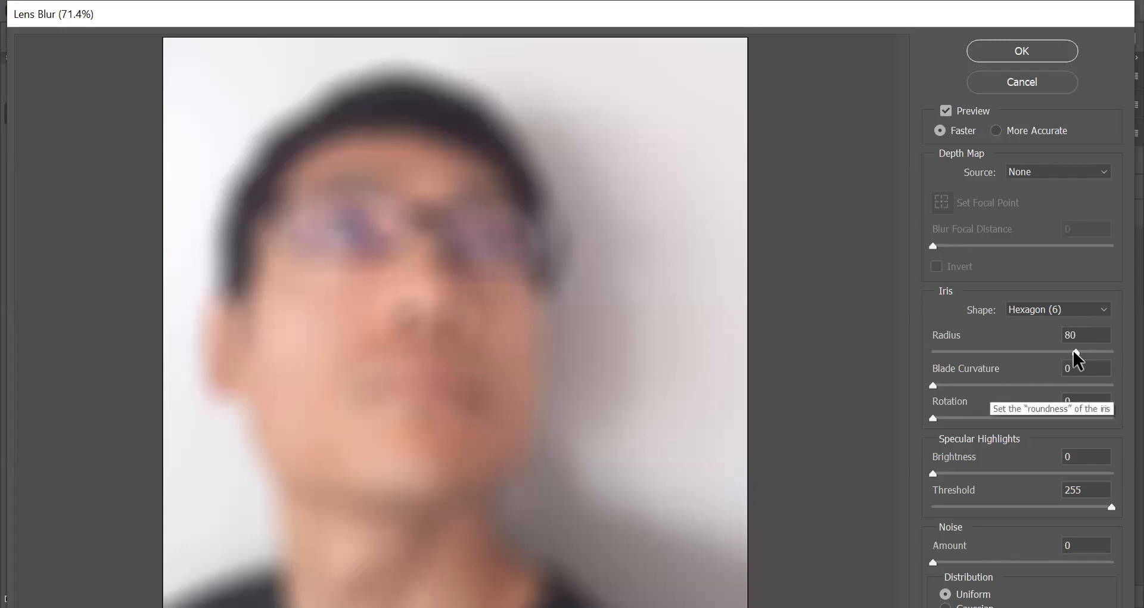
left_click_drag(1076, 353, 1026, 357)
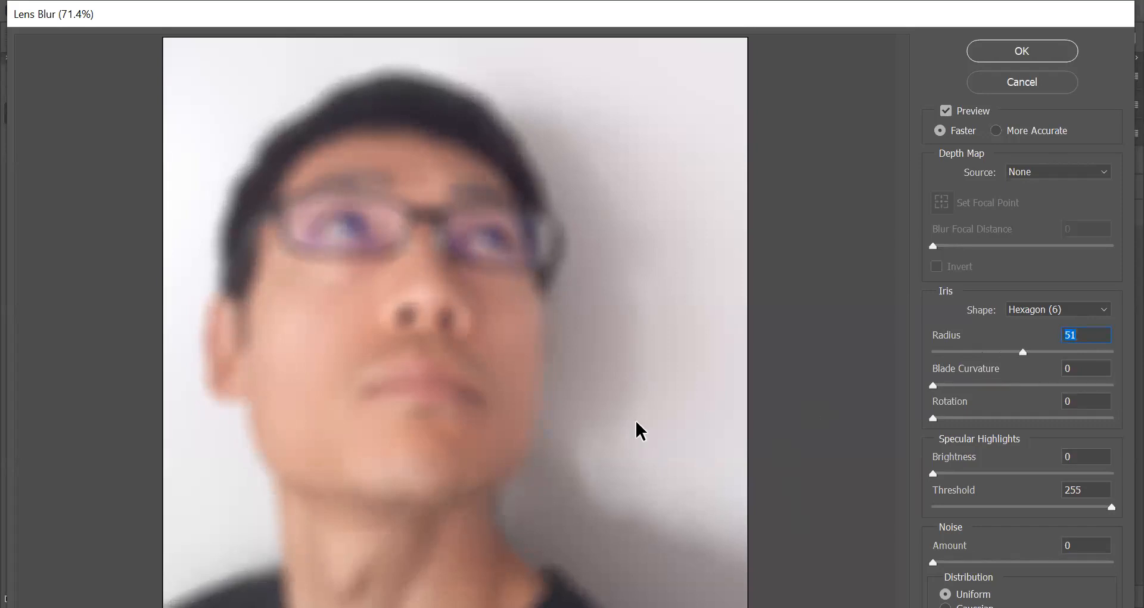
left_click(1037, 54)
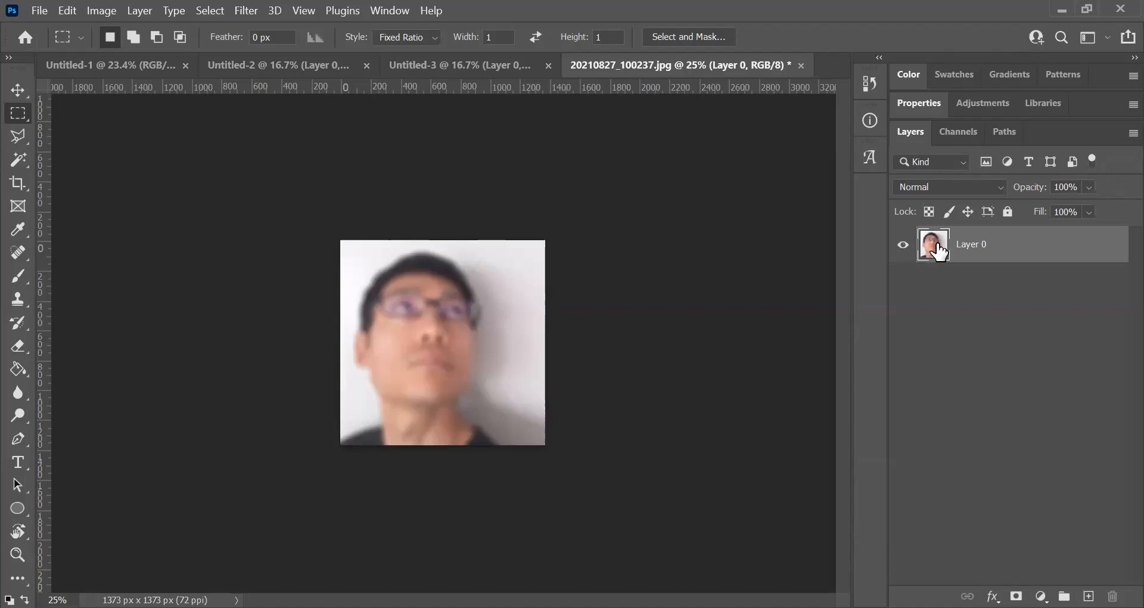
Step: Bring the blurred portrait into Untitled-3 and scale it to about 260% so it fills the black canvas
left_click_drag(439, 73, 465, 395)
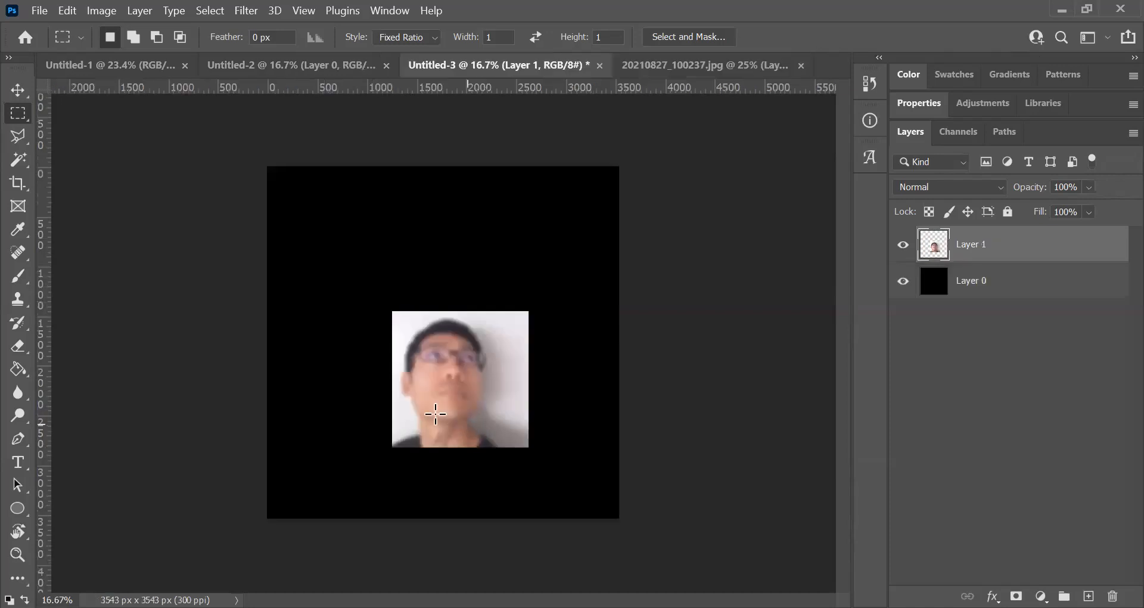
left_click(16, 94)
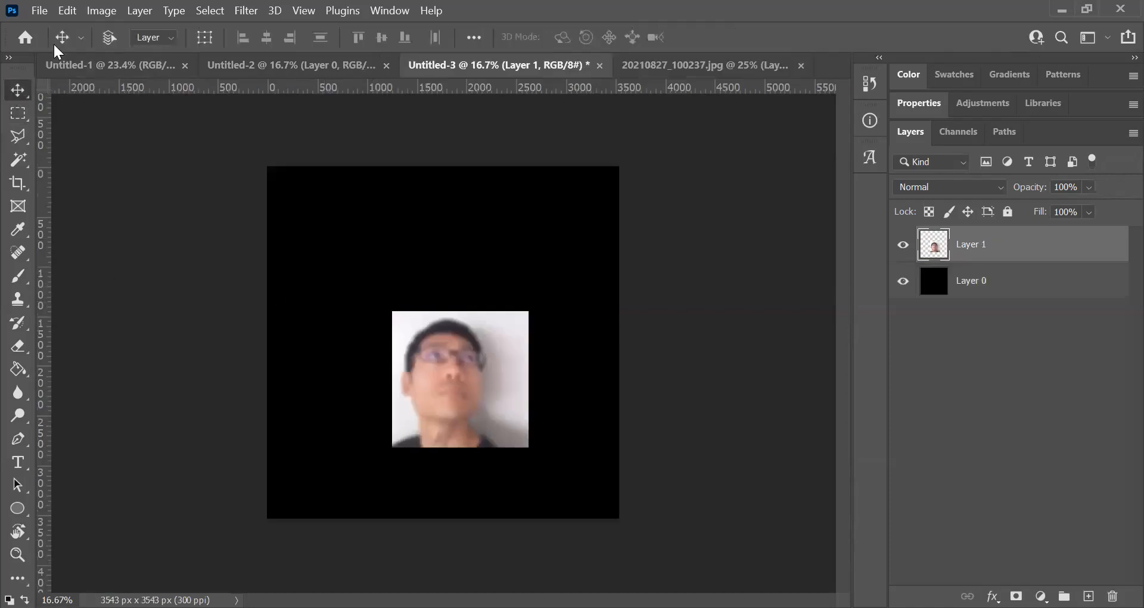
left_click(67, 11)
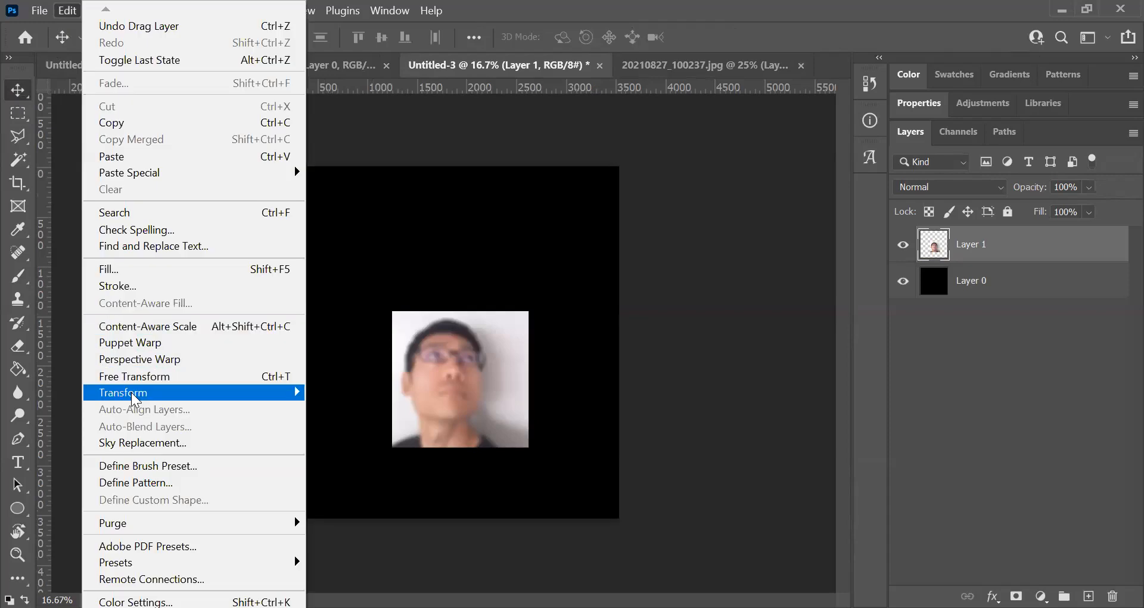
mouse_move(135, 393)
left_click(353, 95)
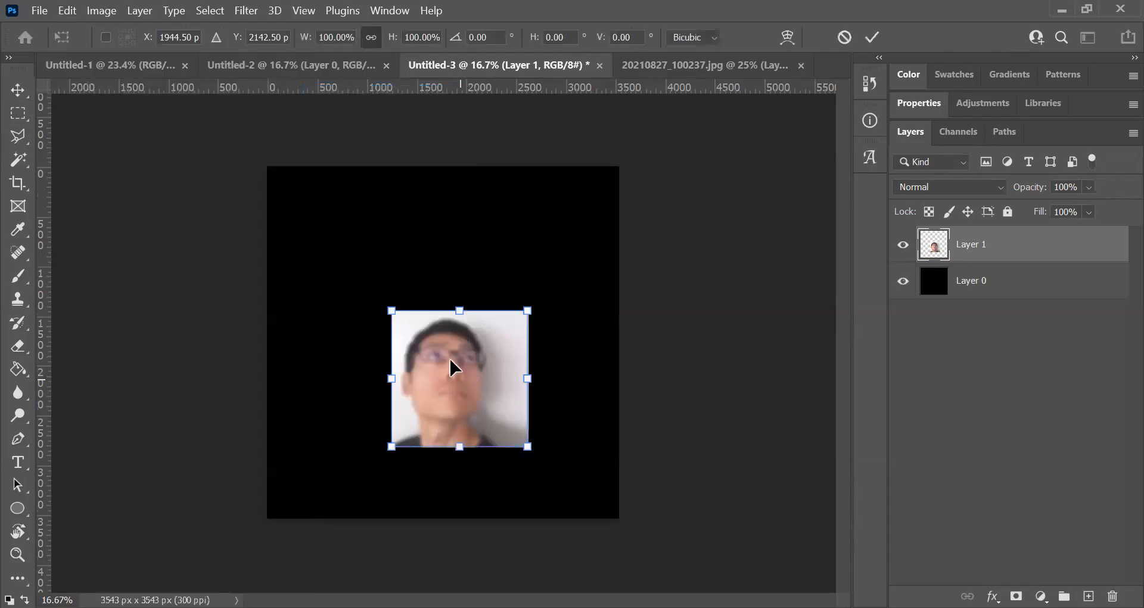
left_click_drag(460, 380, 331, 235)
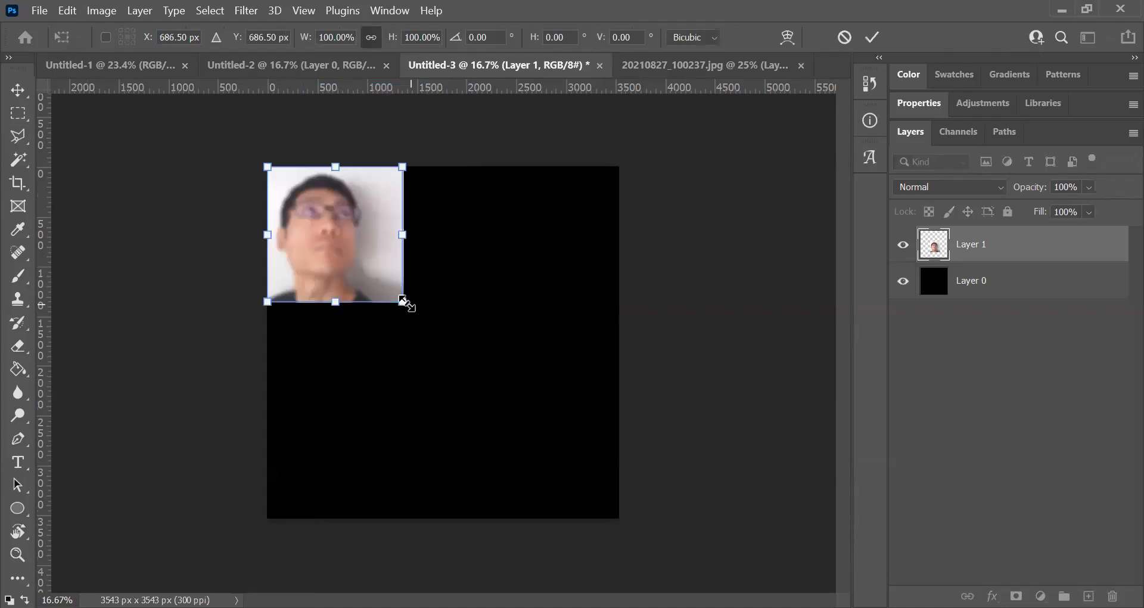
left_click_drag(405, 303, 563, 499)
left_click_drag(595, 534, 602, 536)
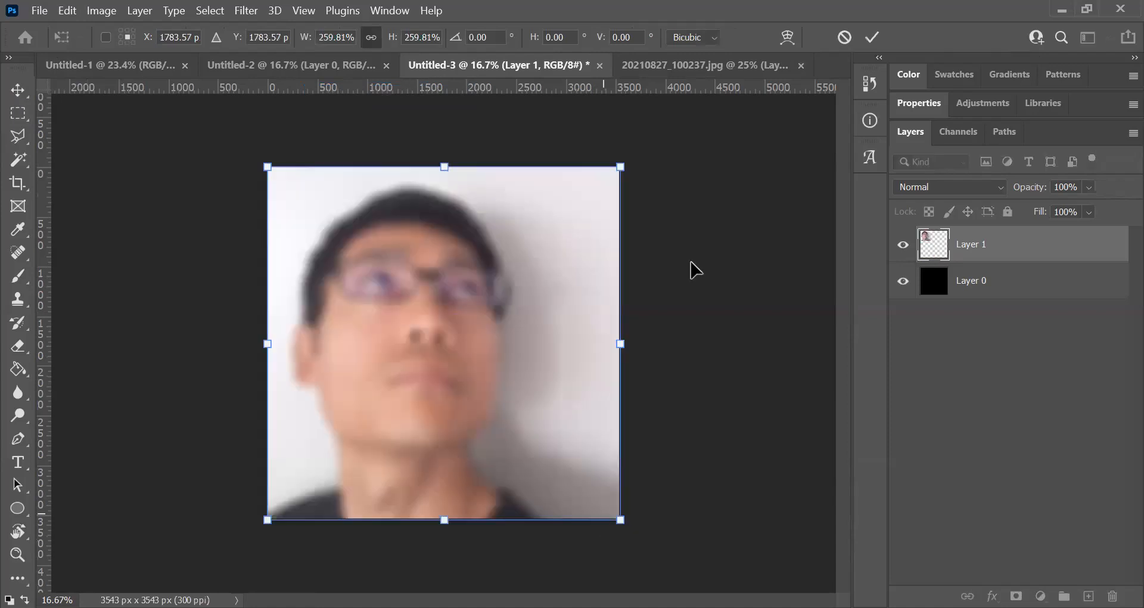
left_click(872, 40)
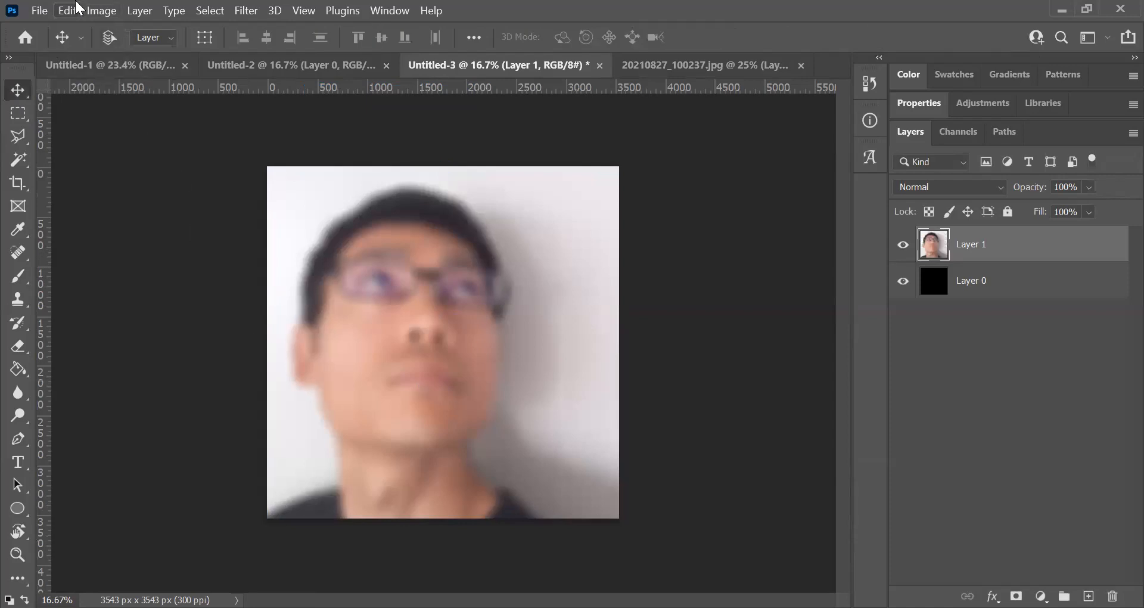
Step: Scale the portrait layer to 95% about its centre to leave an even black border
left_click(79, 8)
mouse_move(143, 392)
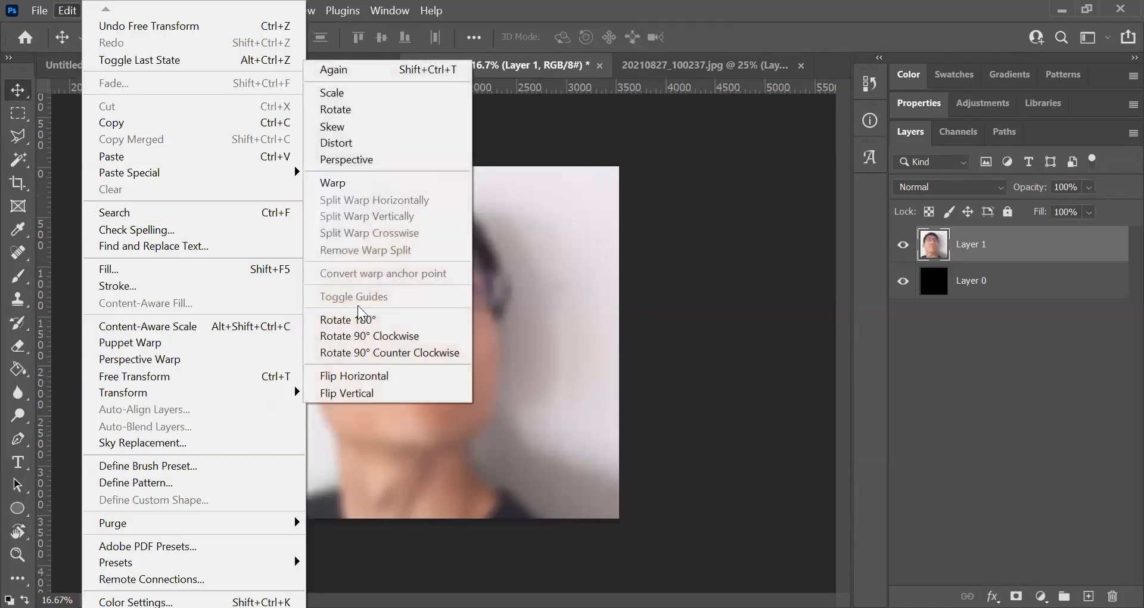
left_click(353, 92)
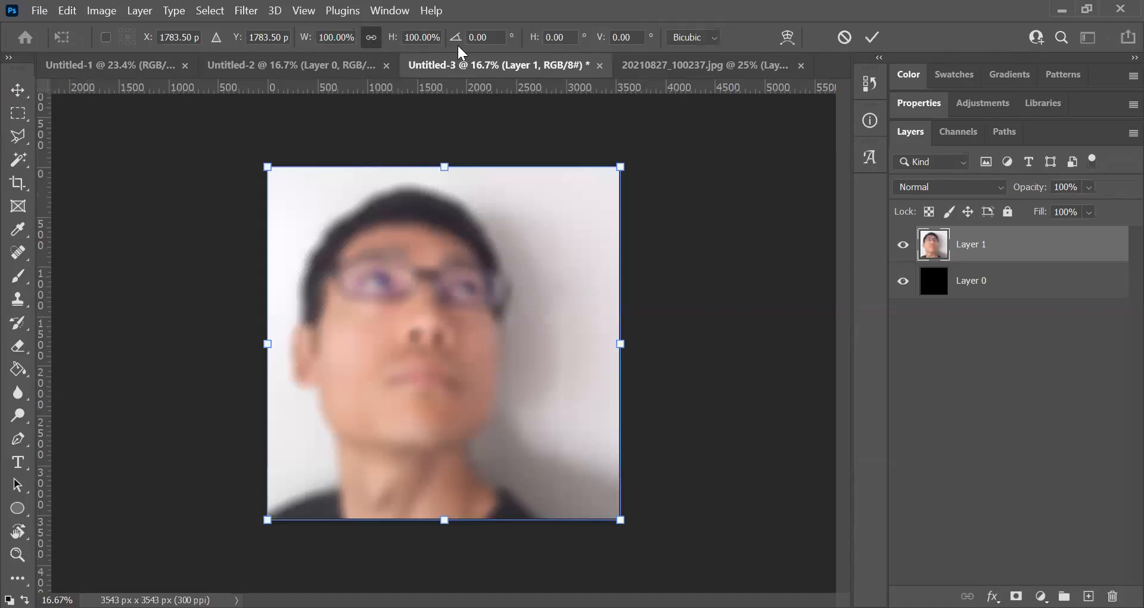
left_click(422, 37)
type("95")
key("Return")
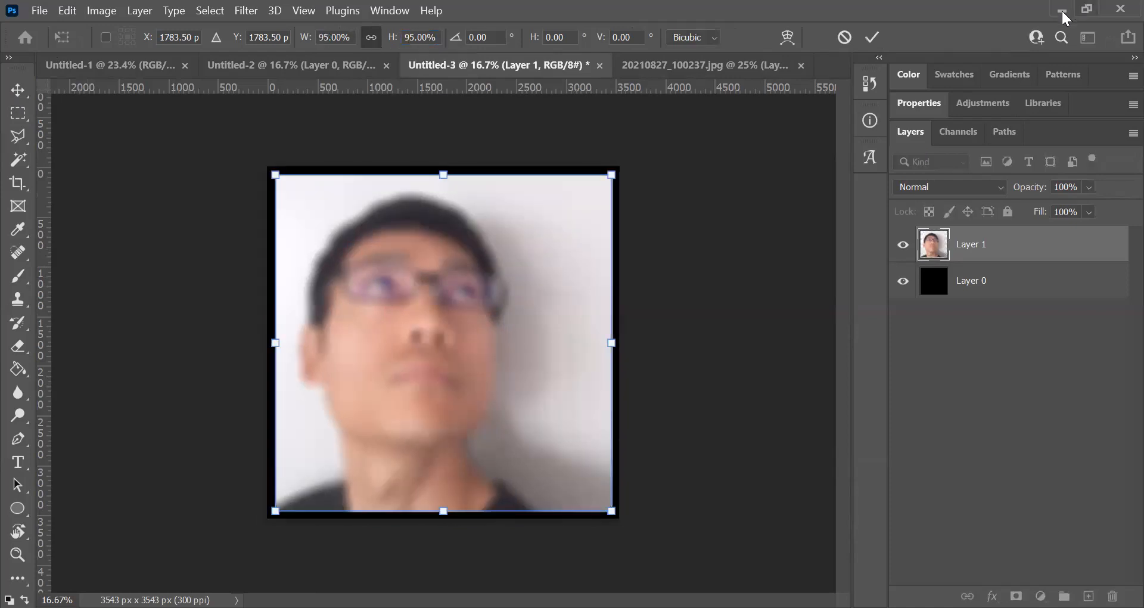
left_click(871, 37)
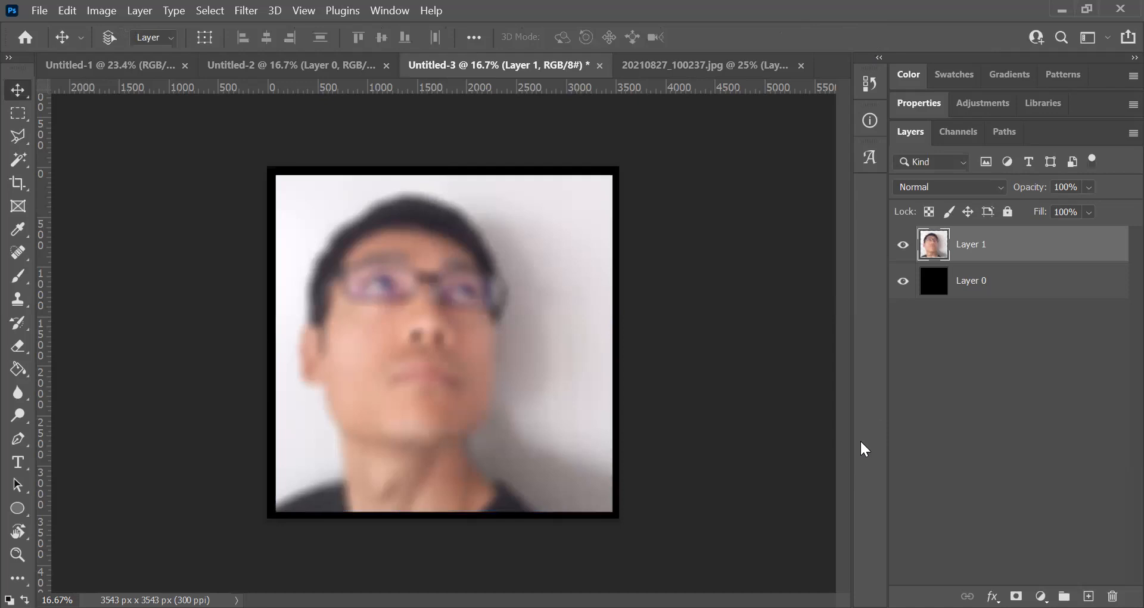
Step: Add a Black & White adjustment above the portrait and a Levels adjustment directly over Layer 1 with input levels 54, 0.54 and 222
left_click(1040, 596)
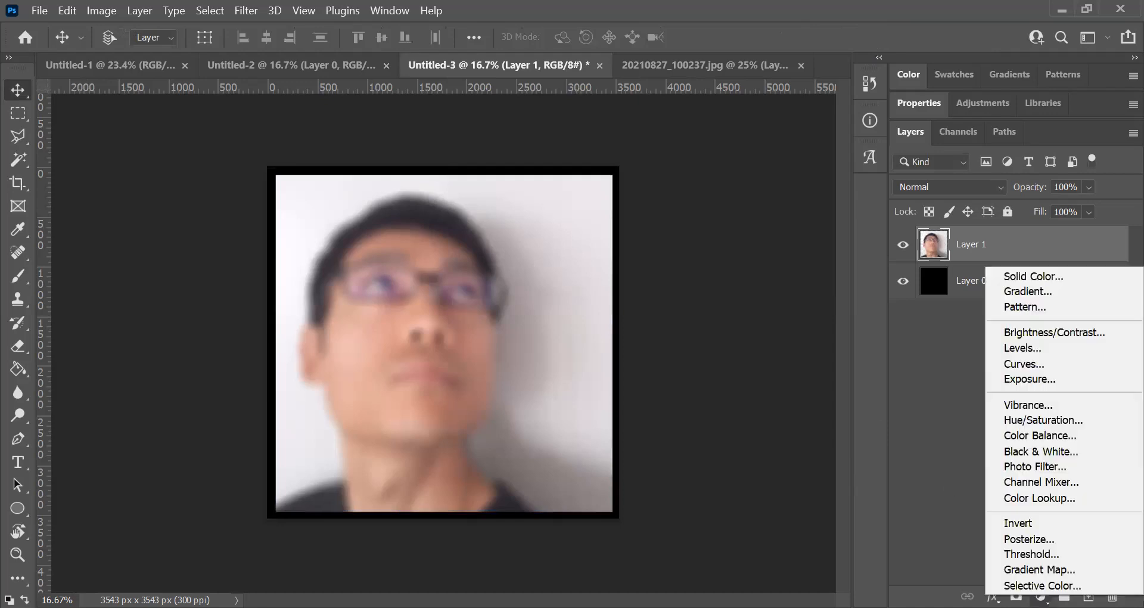
left_click(1026, 452)
left_click(1013, 564)
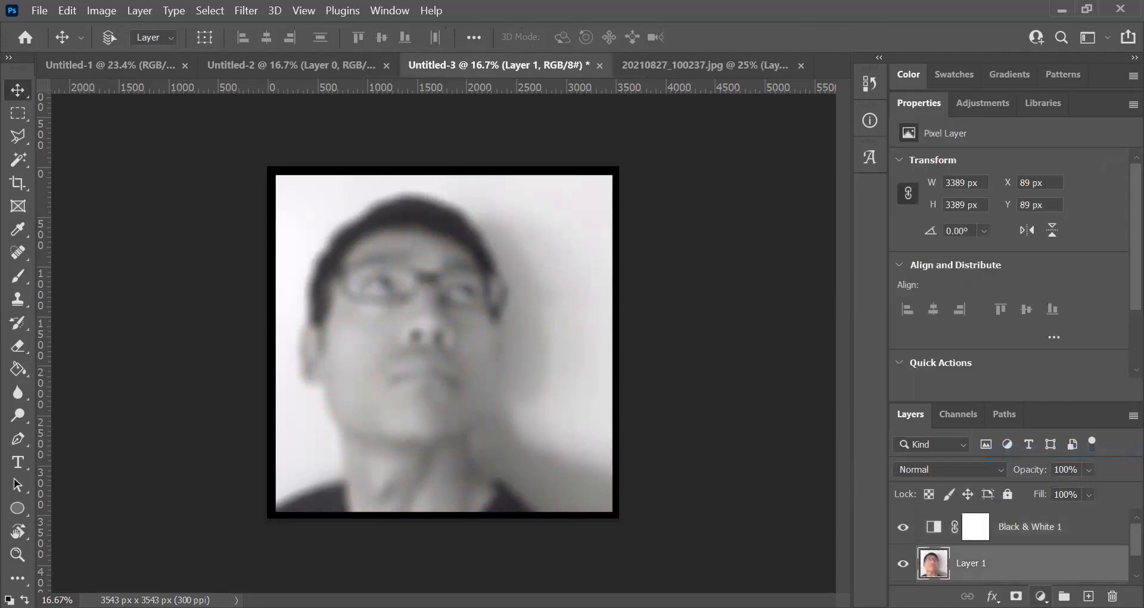
left_click(1040, 595)
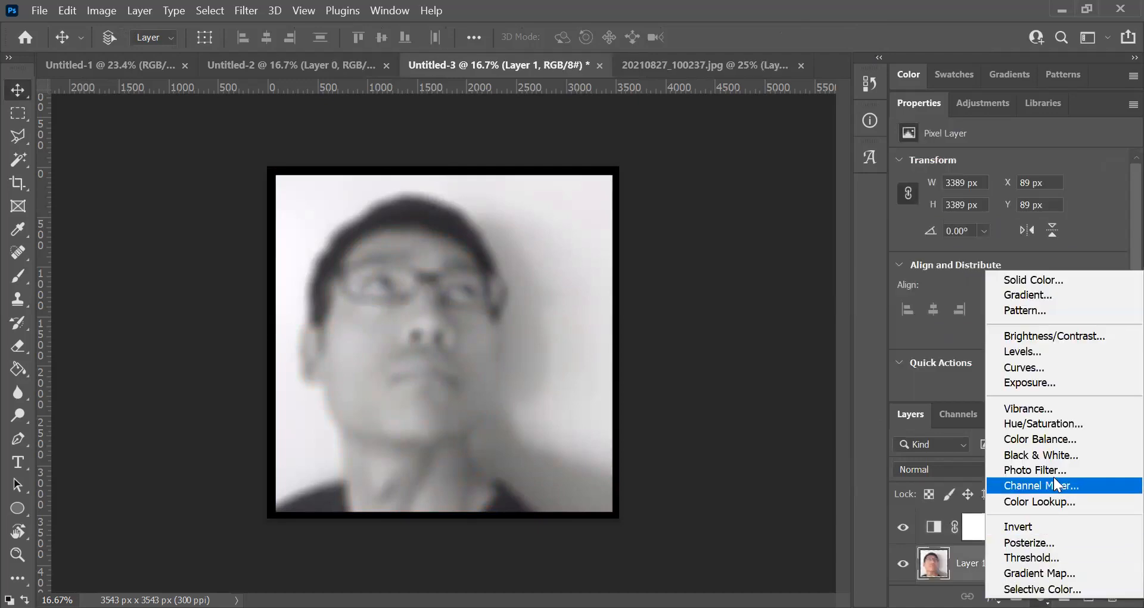
left_click(1034, 351)
left_click_drag(925, 291, 968, 295)
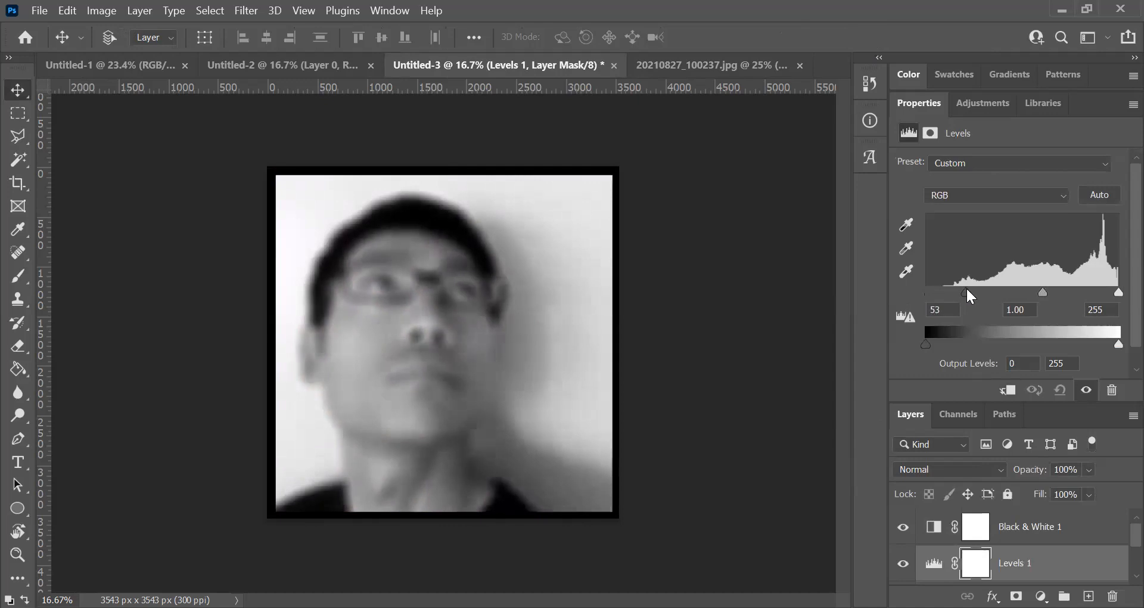
left_click_drag(1117, 298, 1058, 299)
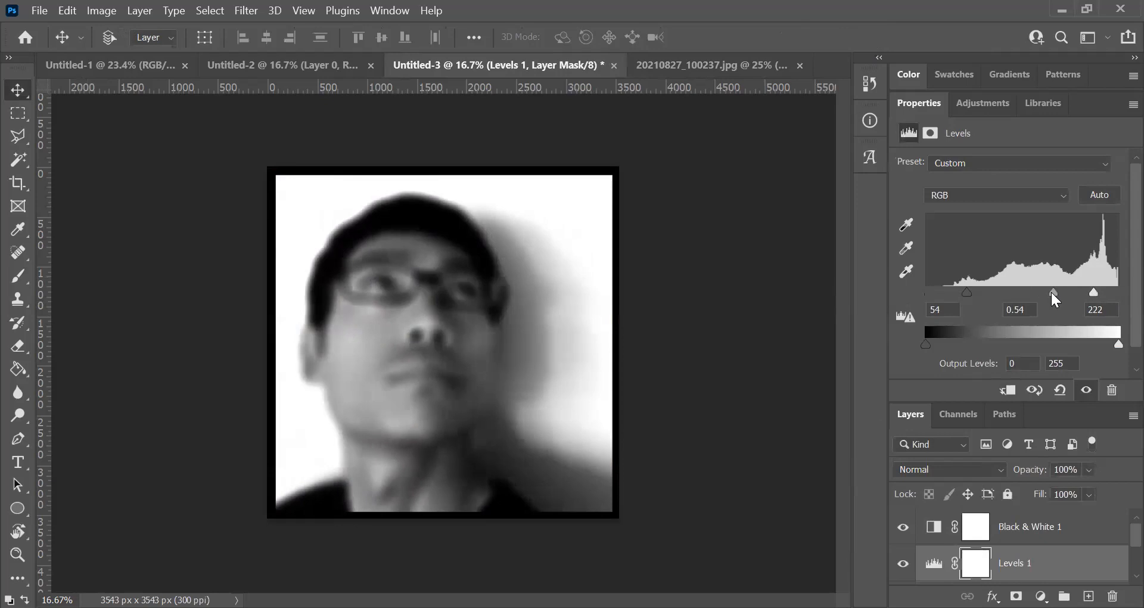
Step: Close the source photo 20210827_100237.jpg without saving it
left_click(698, 69)
left_click(801, 66)
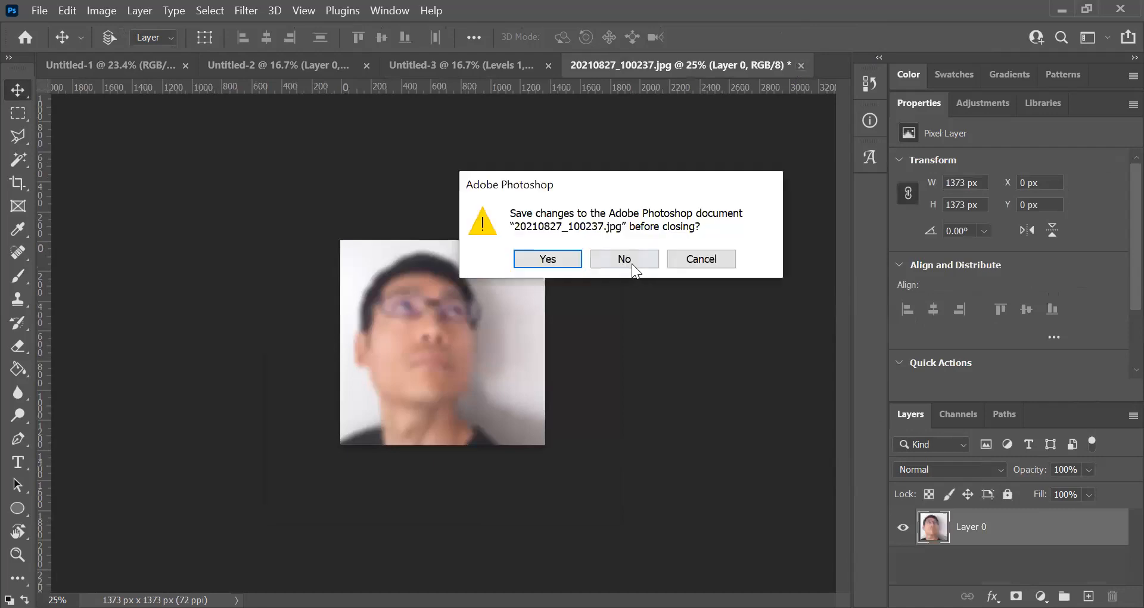
left_click(629, 258)
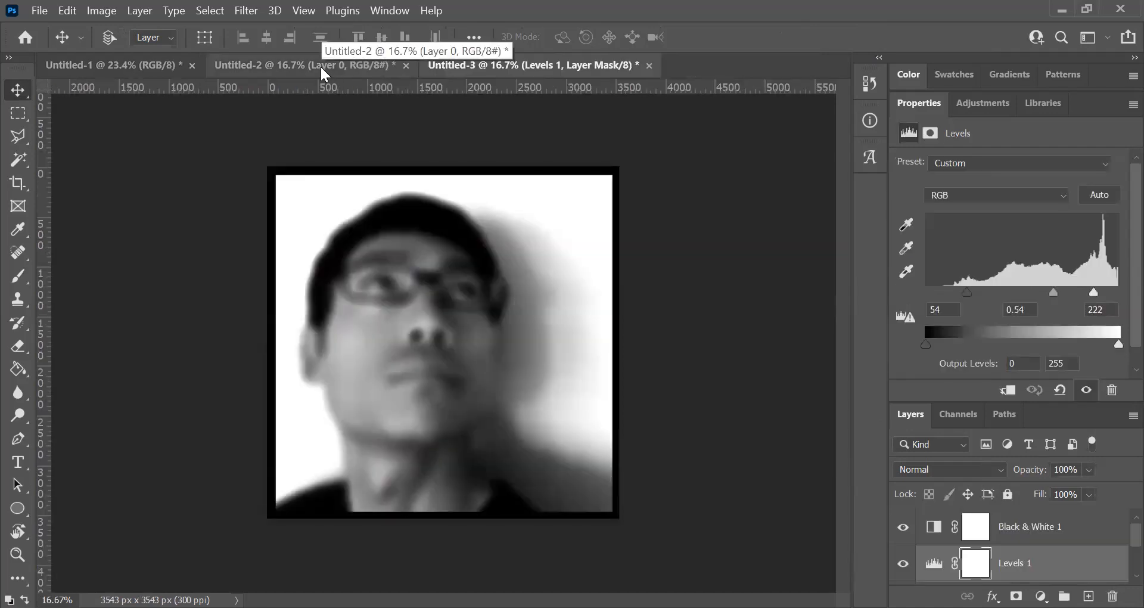
Step: Compare the portraits in Untitled-2 and Untitled-3, and switch to the browser to examine the black-bordered portrait grid on the Pinterest pin
left_click(320, 66)
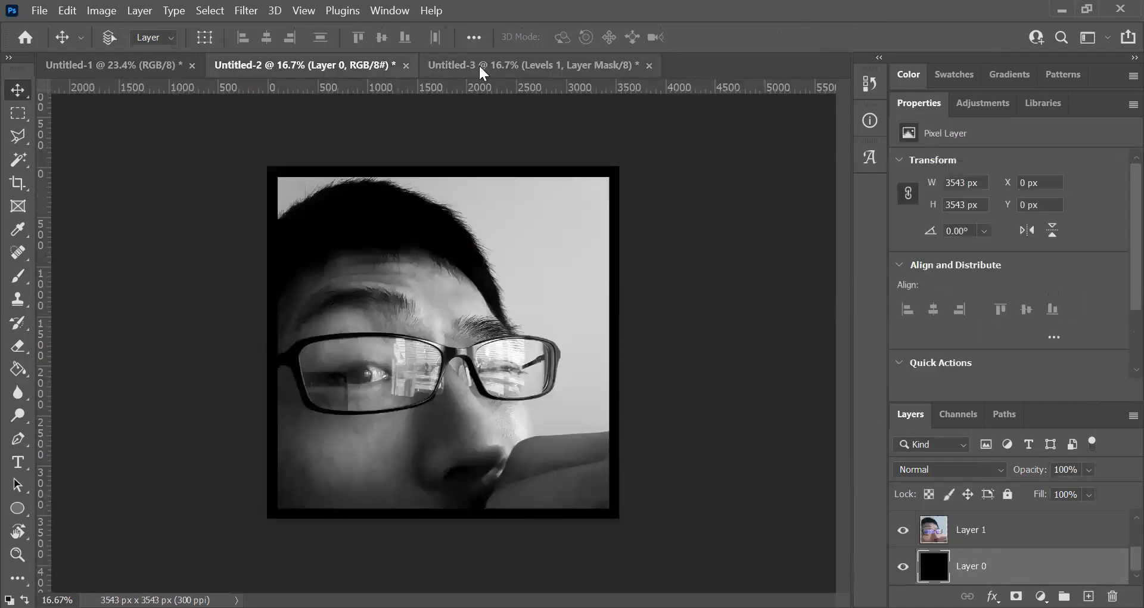
left_click(480, 68)
left_click(375, 65)
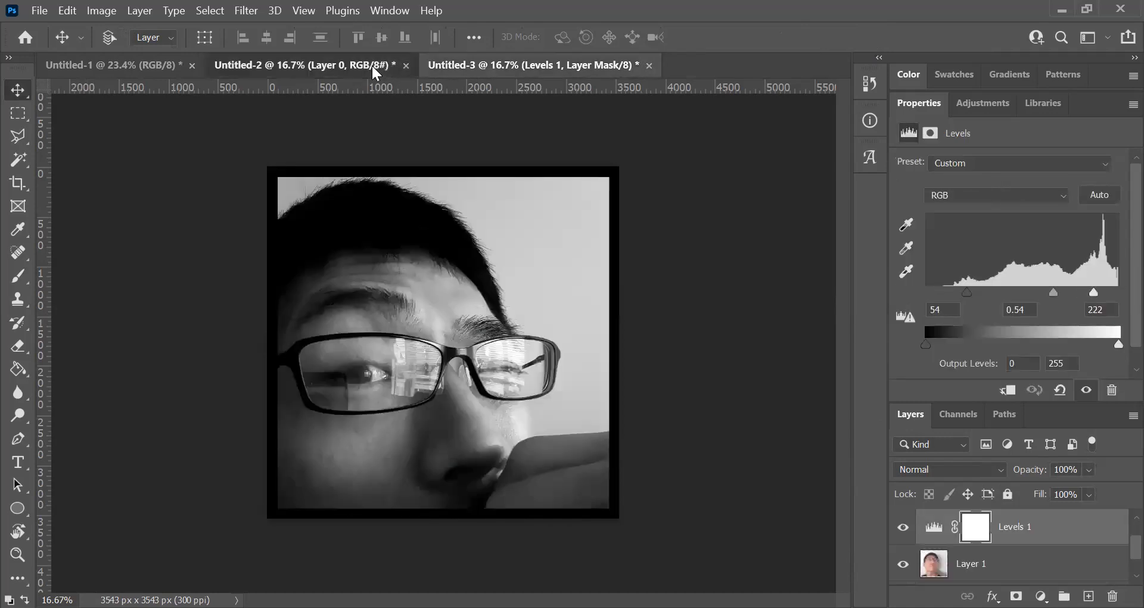
left_click(534, 66)
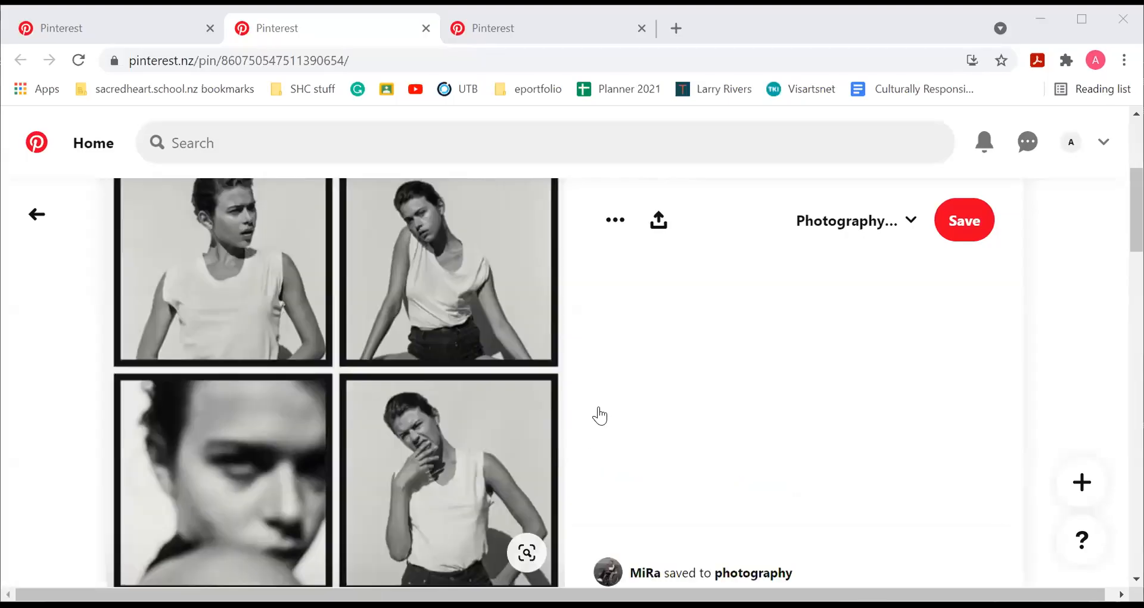
scroll(597, 414, "up", 2)
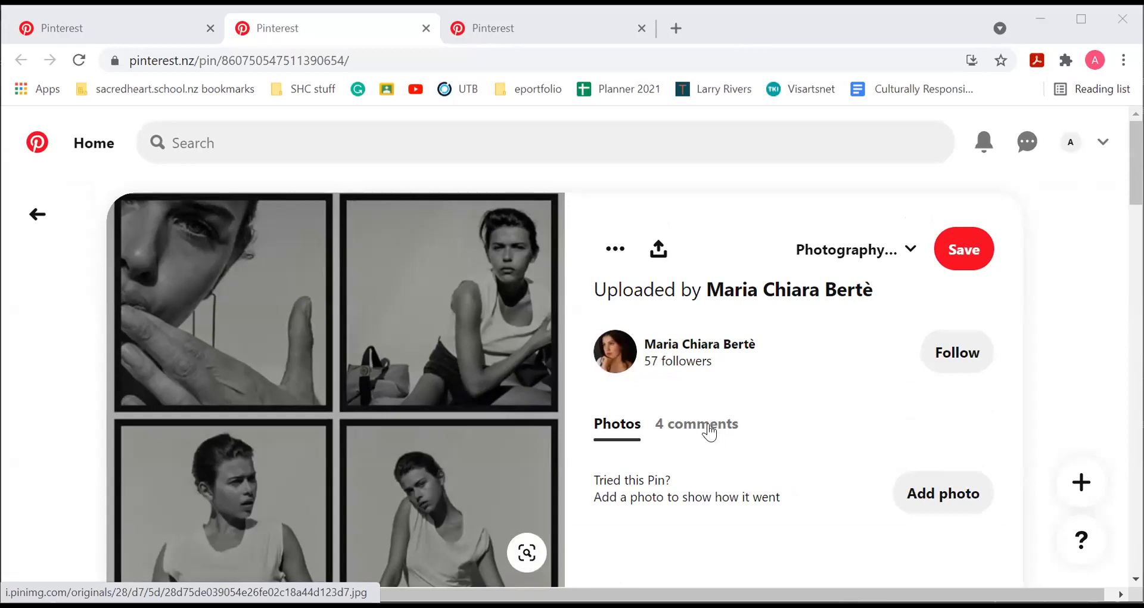
scroll(708, 429, "down", 4)
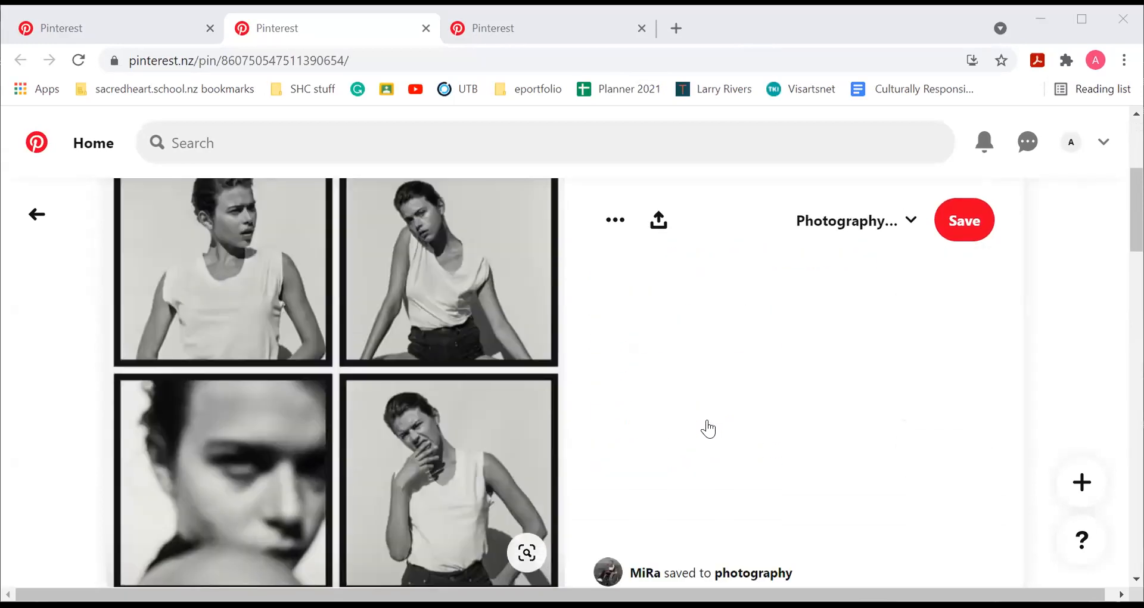